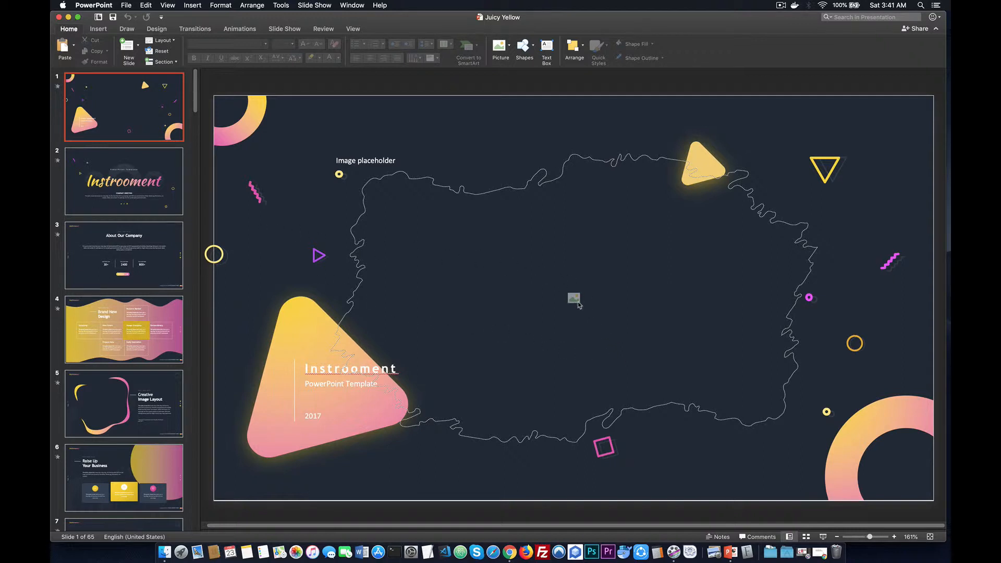
pyautogui.click(113, 188)
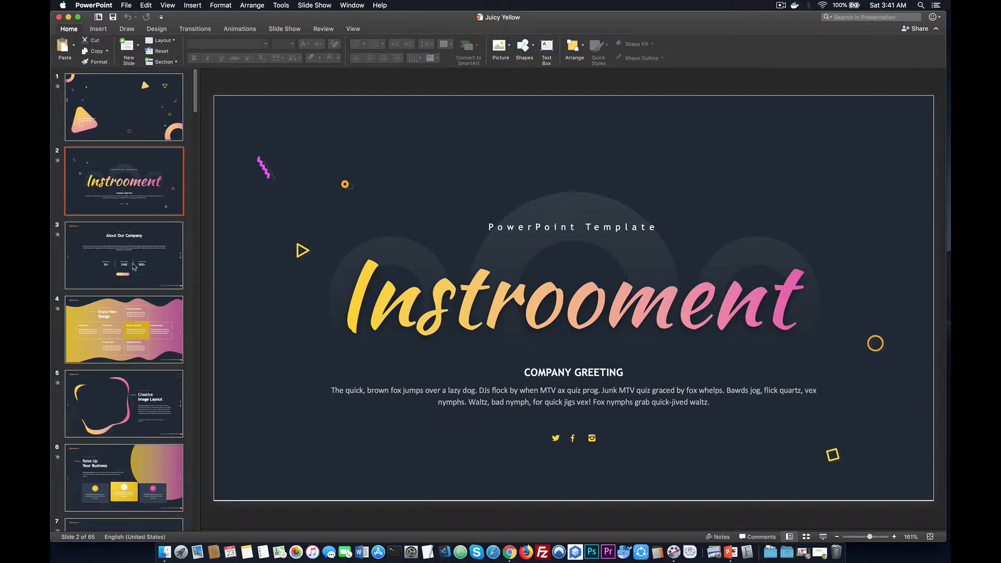
pyautogui.click(123, 261)
pyautogui.click(572, 303)
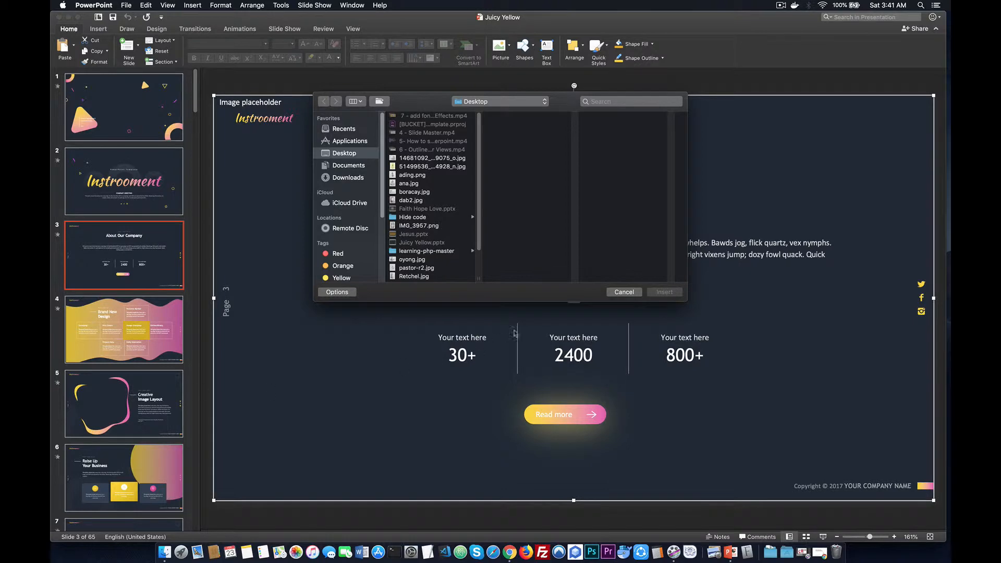
pyautogui.click(622, 293)
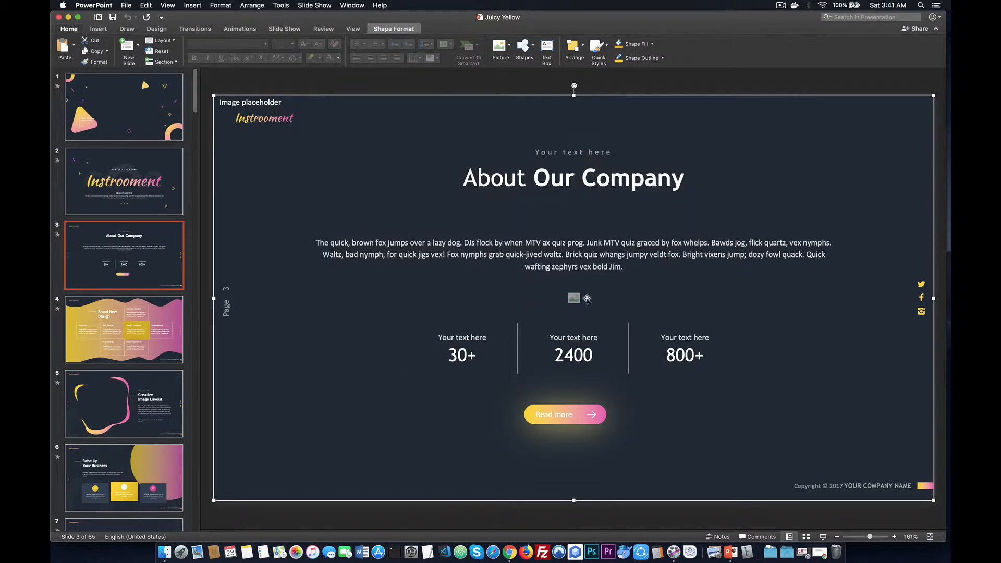
# Step: Fill the image placeholder on slide 5, Creative Image Layout, with oyong.jpg from the Desktop
pyautogui.click(78, 411)
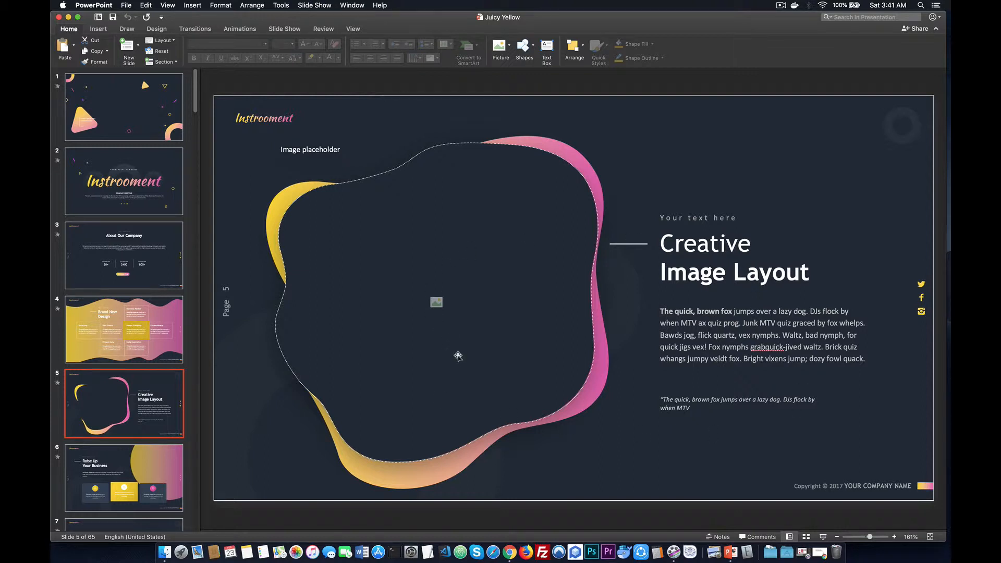
pyautogui.click(437, 303)
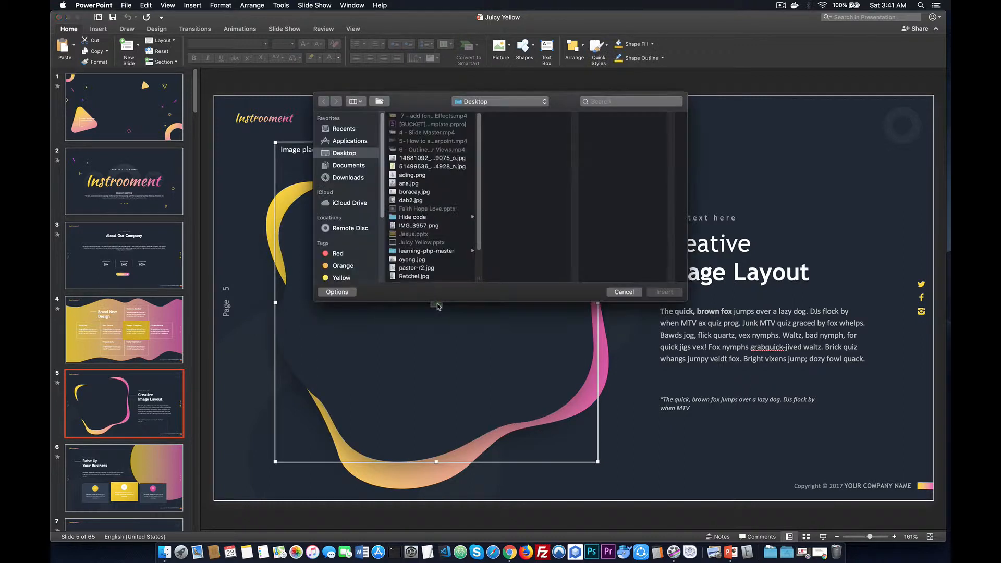
pyautogui.click(623, 292)
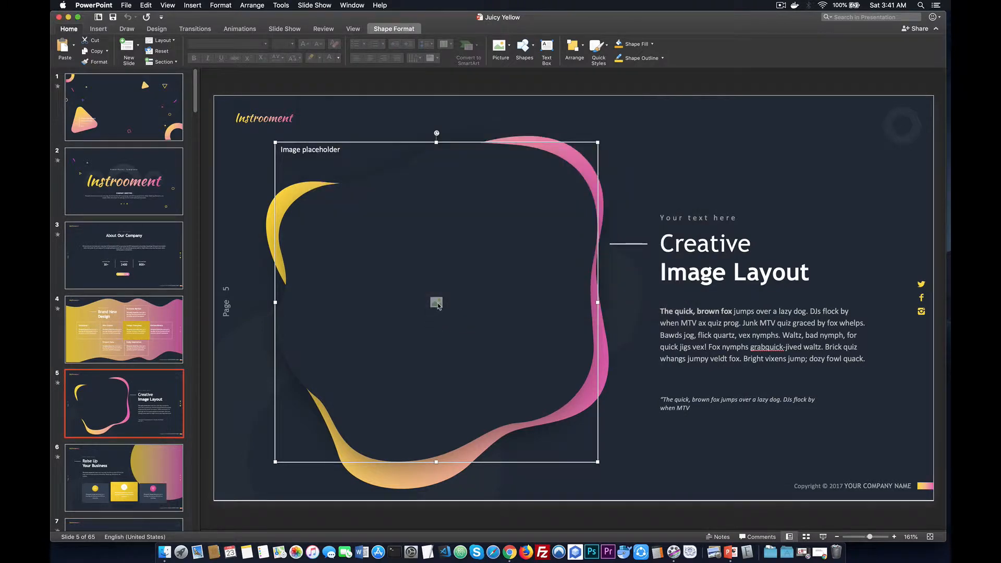
pyautogui.click(436, 304)
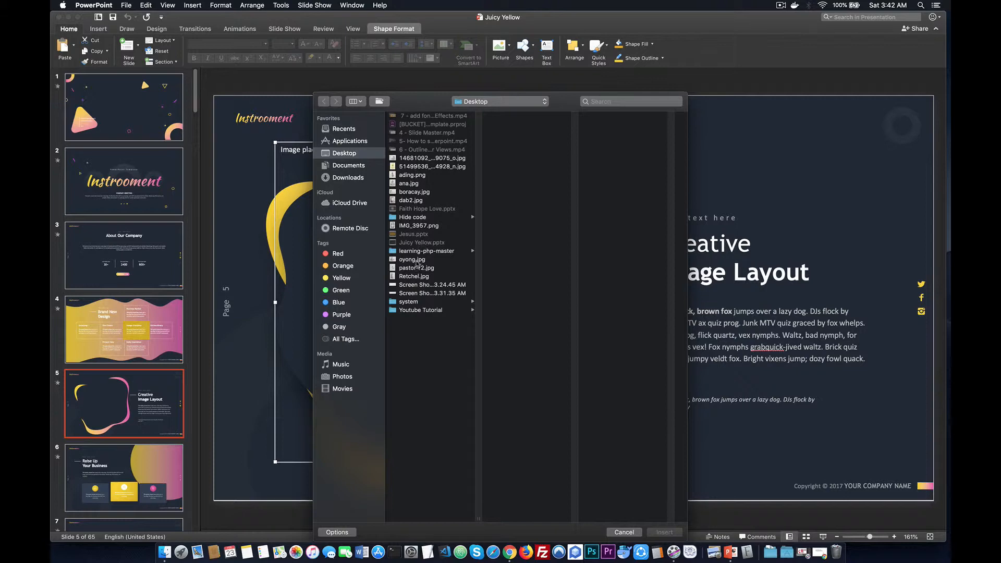
pyautogui.click(417, 260)
pyautogui.click(664, 532)
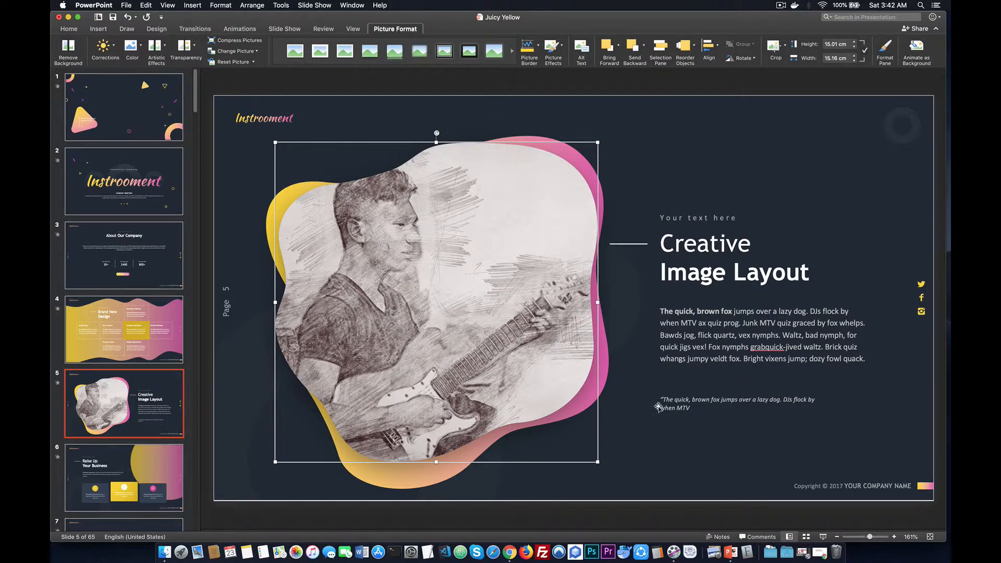
pyautogui.click(254, 365)
# Step: Fill the image placeholder on slide 1 with boracay.jpg from the Desktop
pyautogui.click(164, 239)
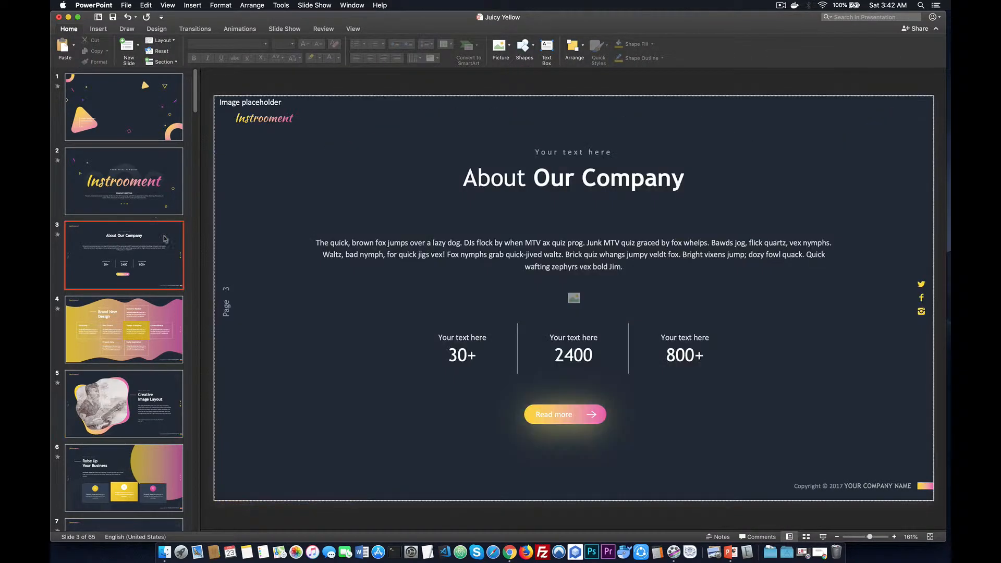
pyautogui.click(135, 129)
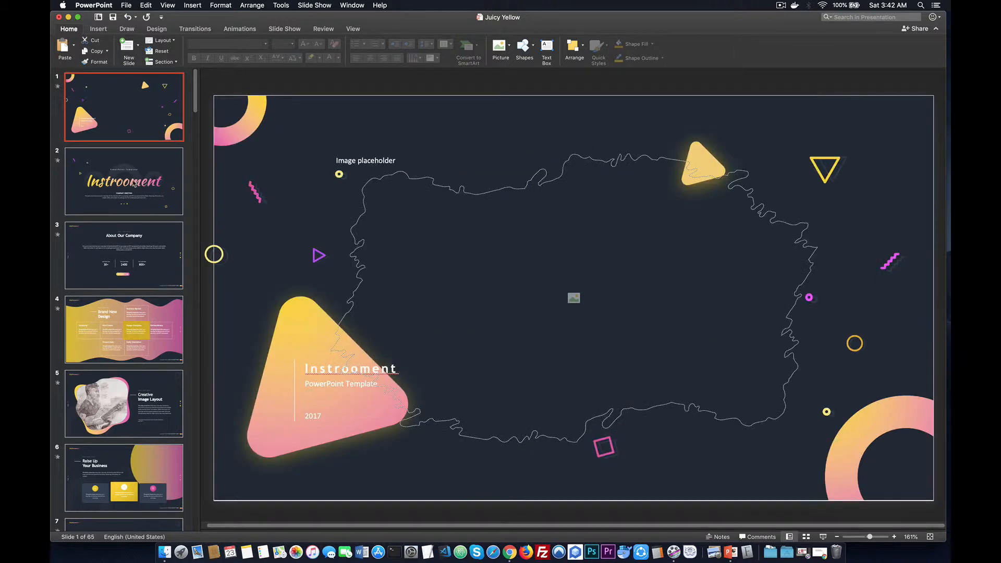
pyautogui.click(577, 300)
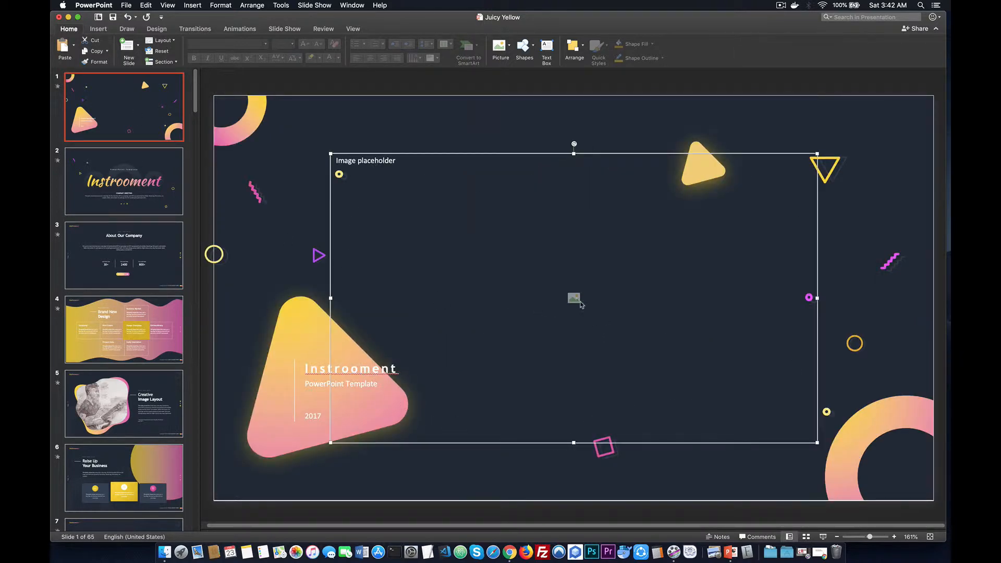
pyautogui.click(580, 303)
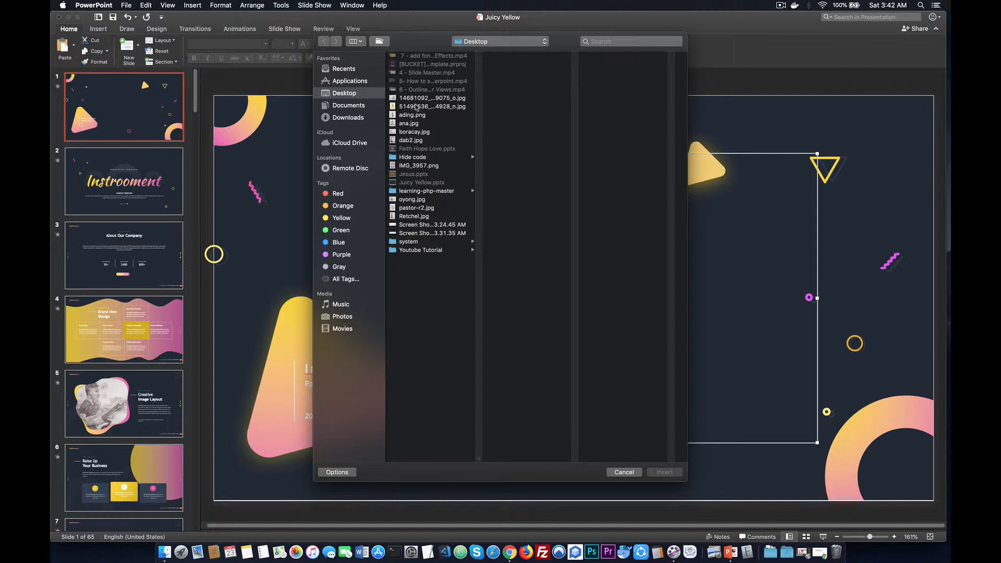
pyautogui.click(413, 132)
pyautogui.click(661, 470)
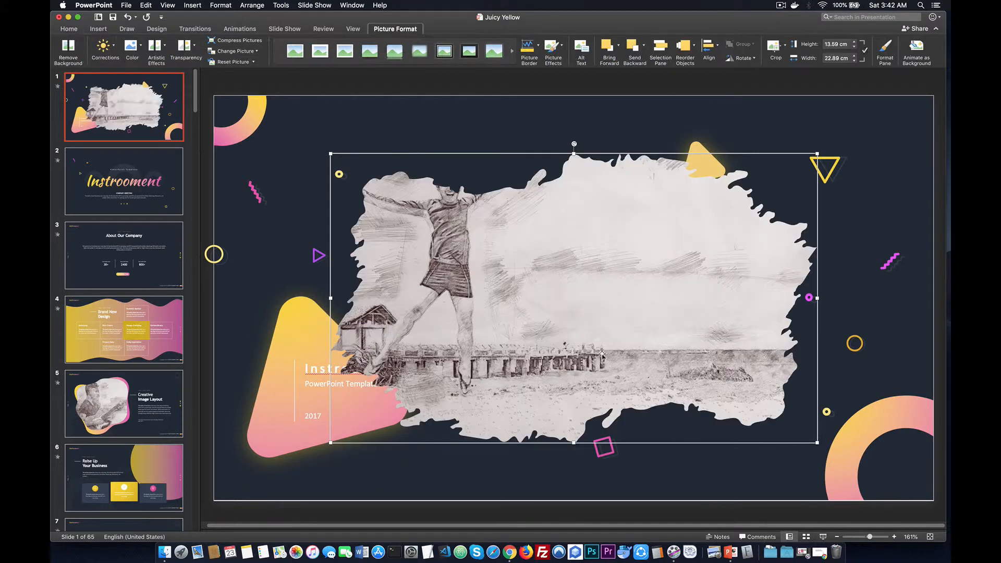
# Step: Try shifting the slide 1 picture and stretching it to about 14.92 cm high, and undo these changes and its insertion
pyautogui.moveTo(524, 277)
pyautogui.mouseDown()
pyautogui.moveTo(528, 298)
pyautogui.moveTo(515, 271)
pyautogui.mouseUp()
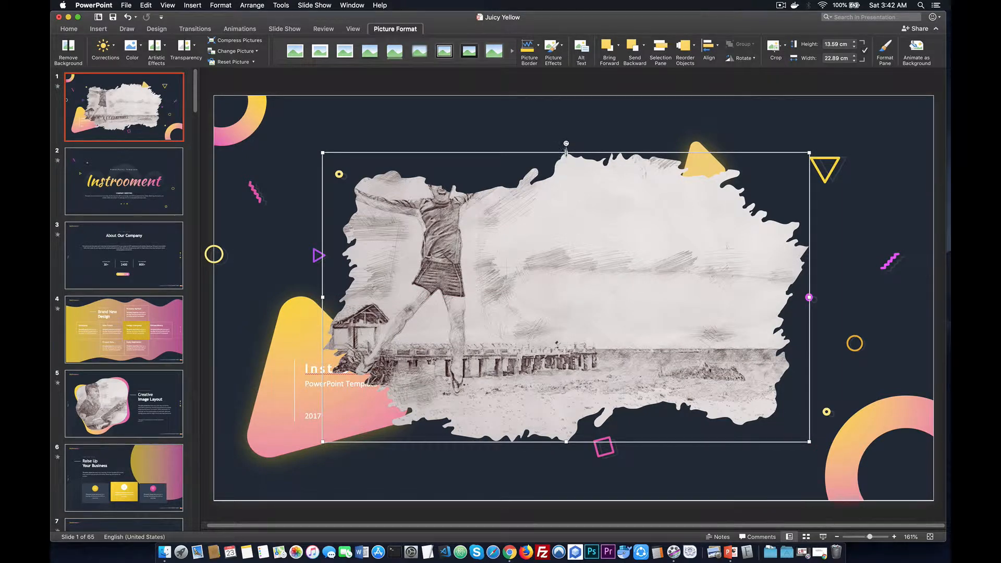
pyautogui.moveTo(566, 152); pyautogui.dragTo(567, 124)
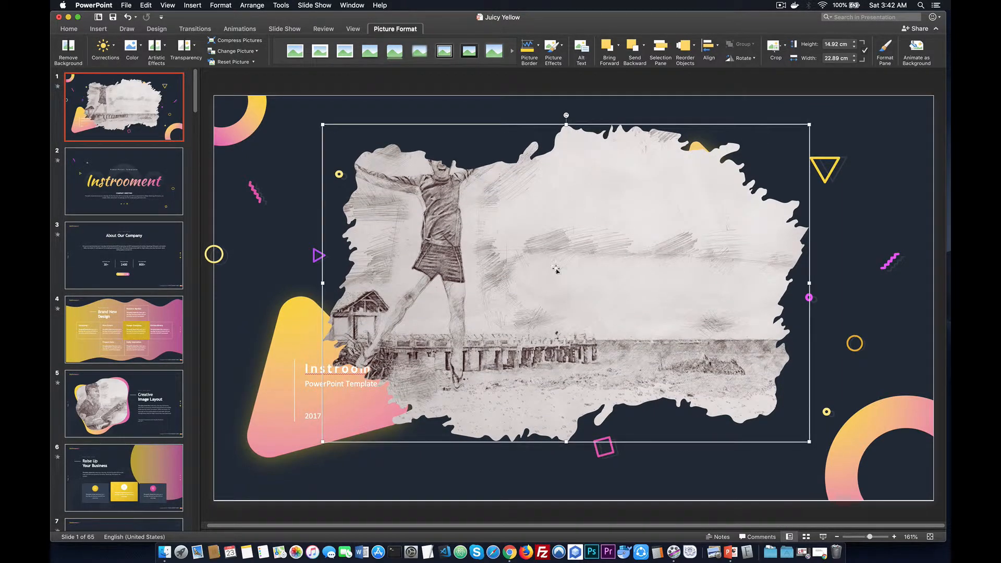
pyautogui.press('super+z')
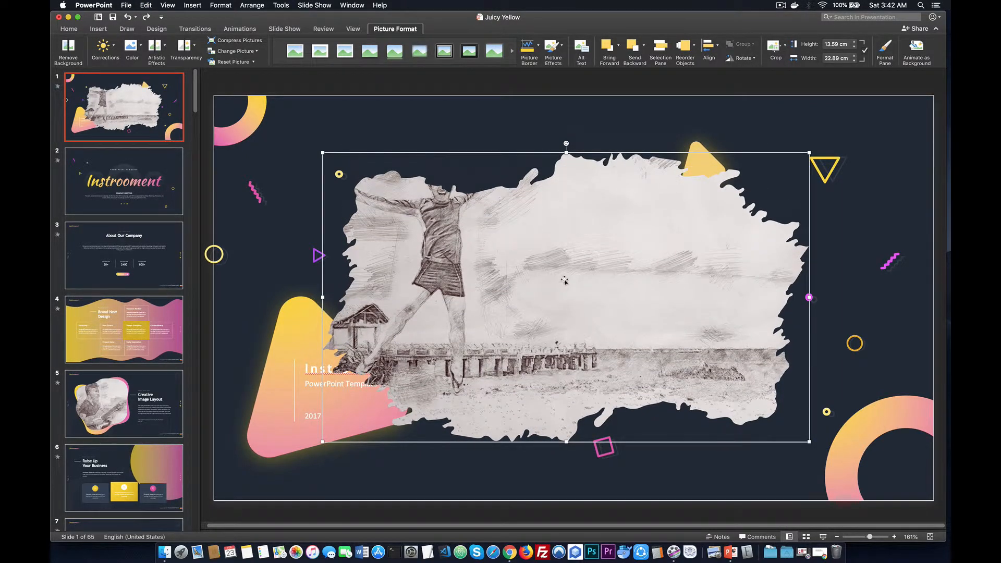
pyautogui.press('super+z')
pyautogui.press('super+z')
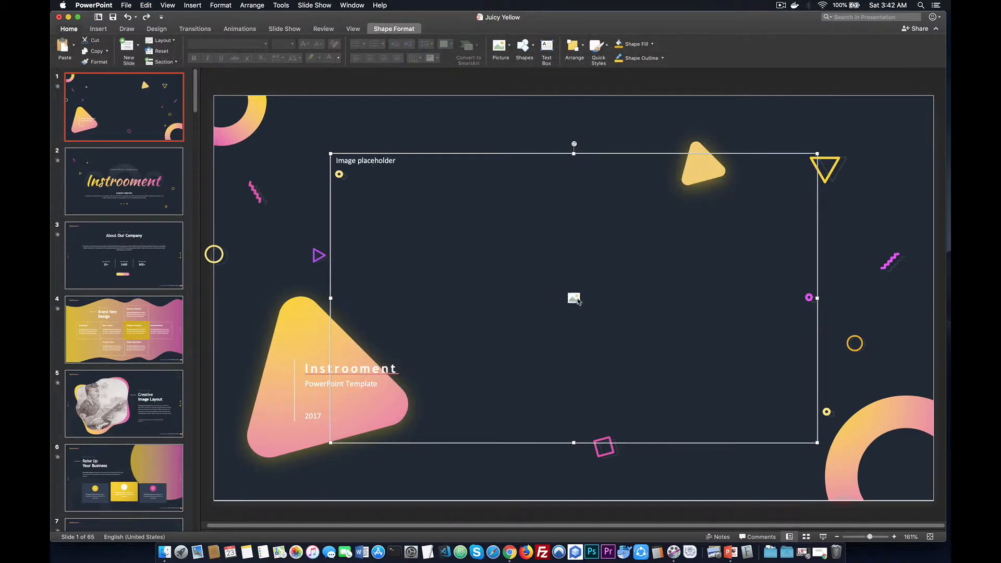
# Step: Fill the image placeholder on slide 1 with the 14681092_...9075_o.jpg picture from the Desktop
pyautogui.click(574, 297)
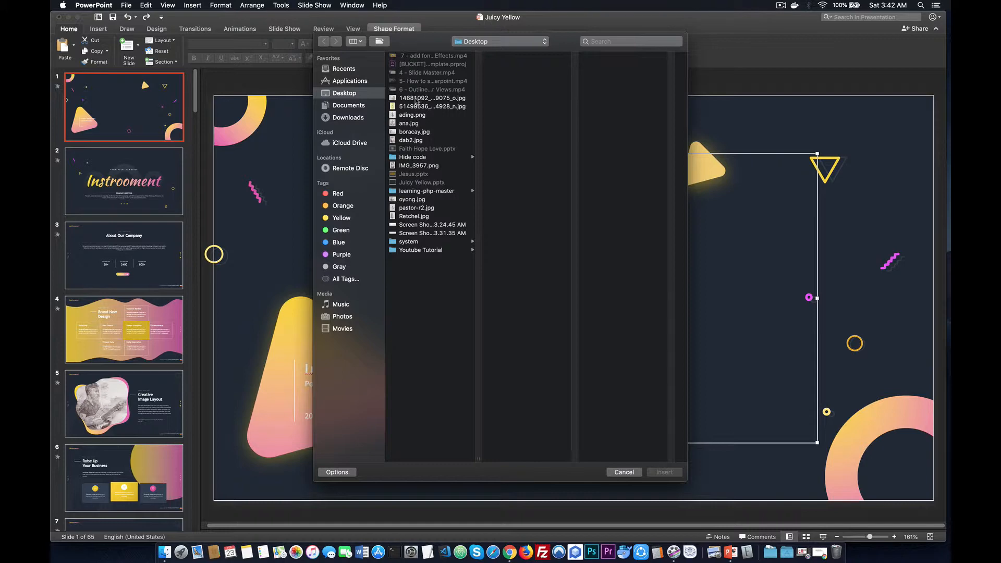
pyautogui.click(417, 99)
pyautogui.click(664, 472)
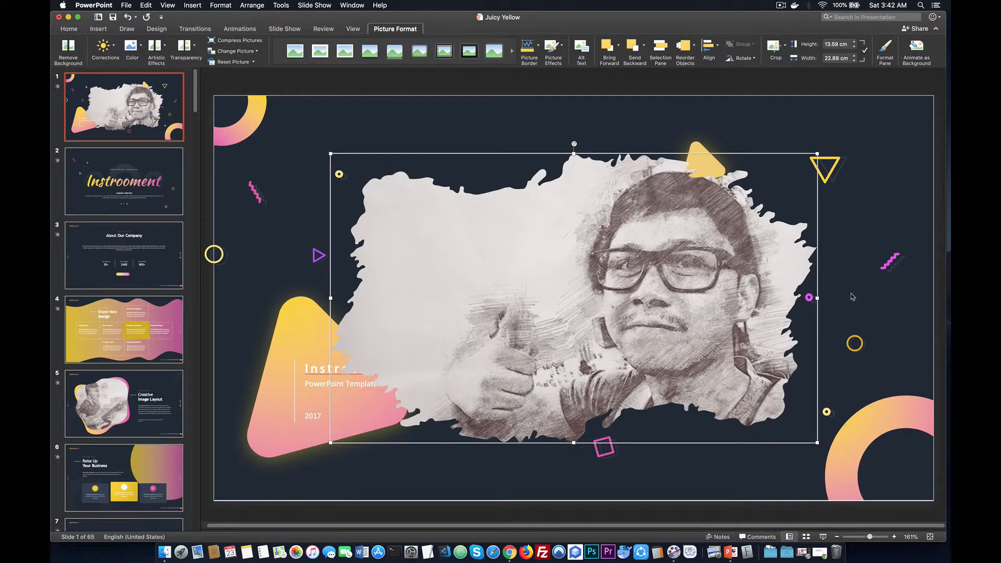
pyautogui.click(863, 213)
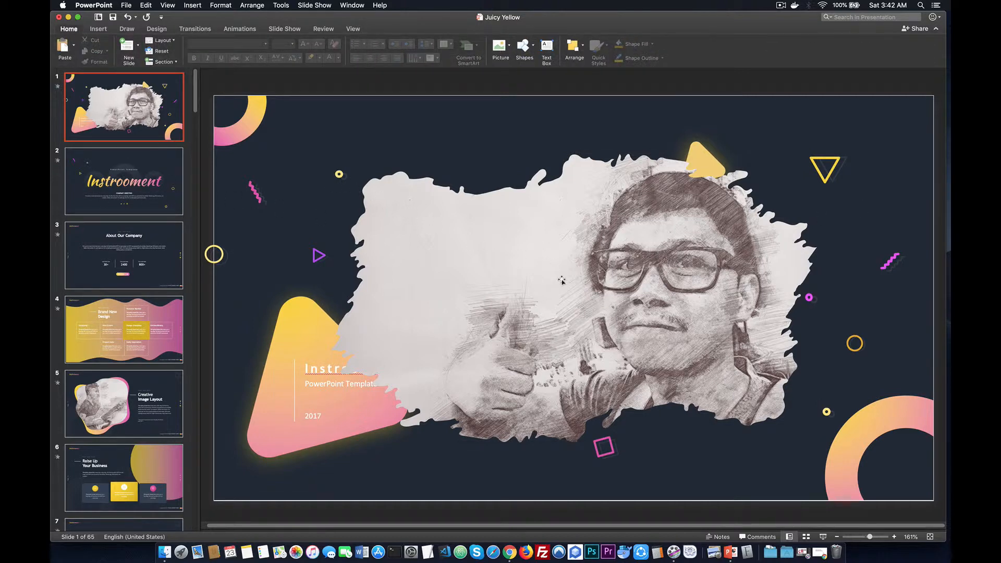
# Step: Fill the circular image placeholder on slide 6, Raise Up Your Business, with ading.png from the Desktop
pyautogui.click(121, 475)
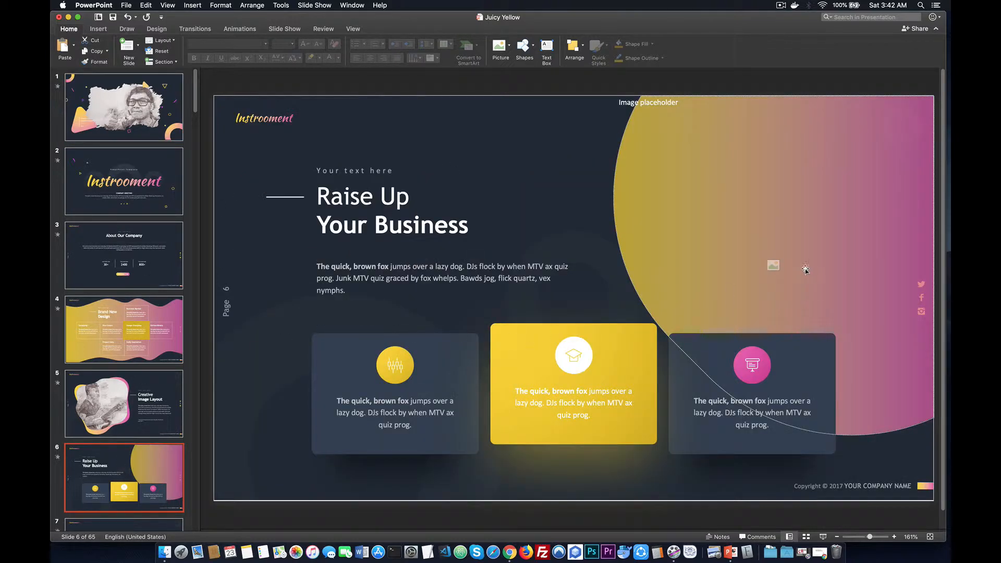
pyautogui.click(773, 265)
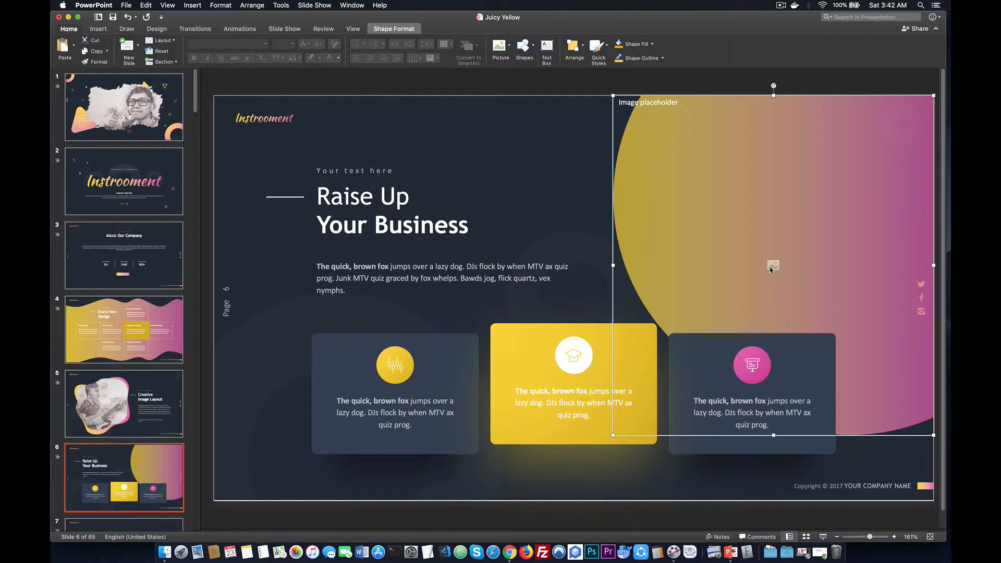
pyautogui.click(772, 267)
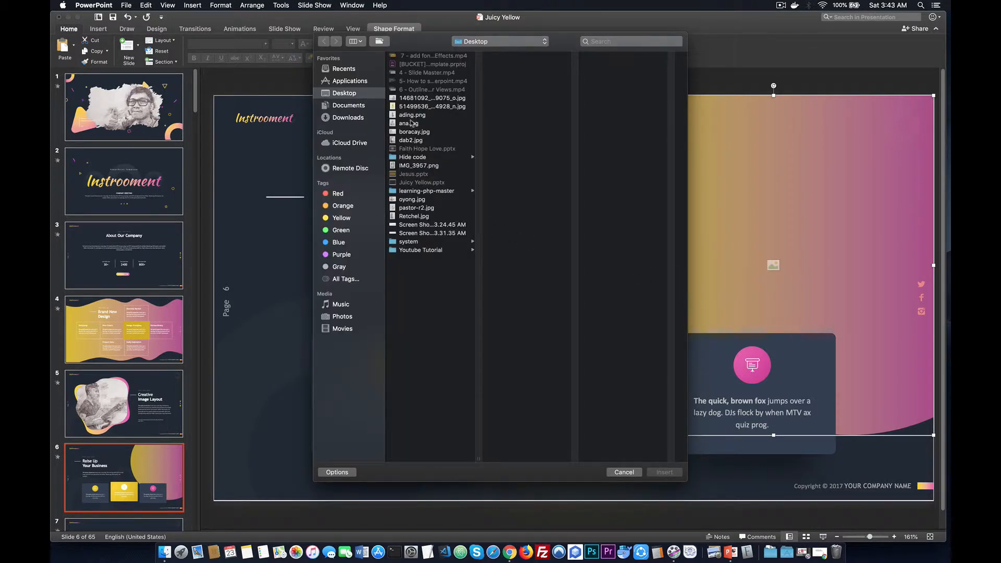
pyautogui.click(412, 116)
pyautogui.click(664, 472)
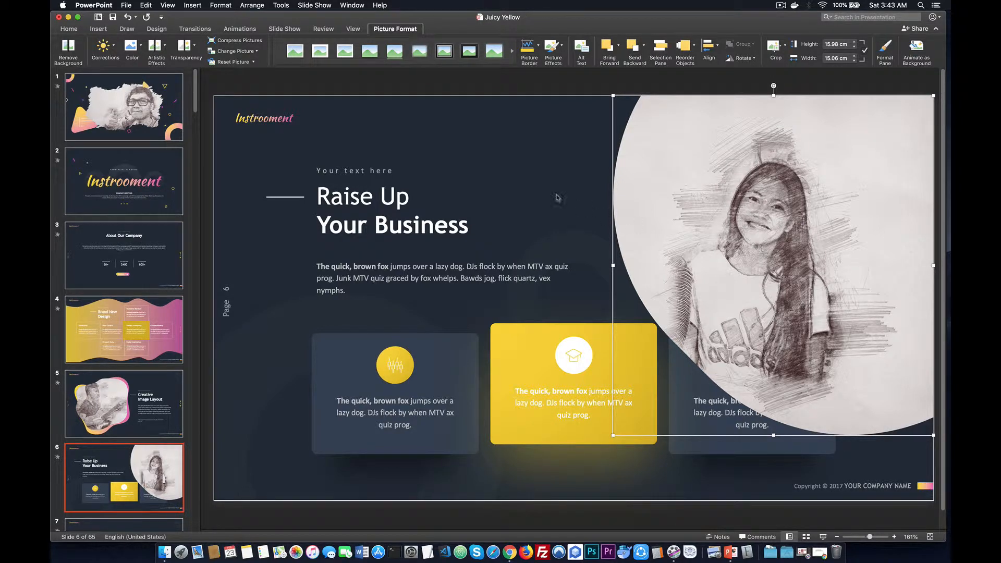
pyautogui.click(439, 141)
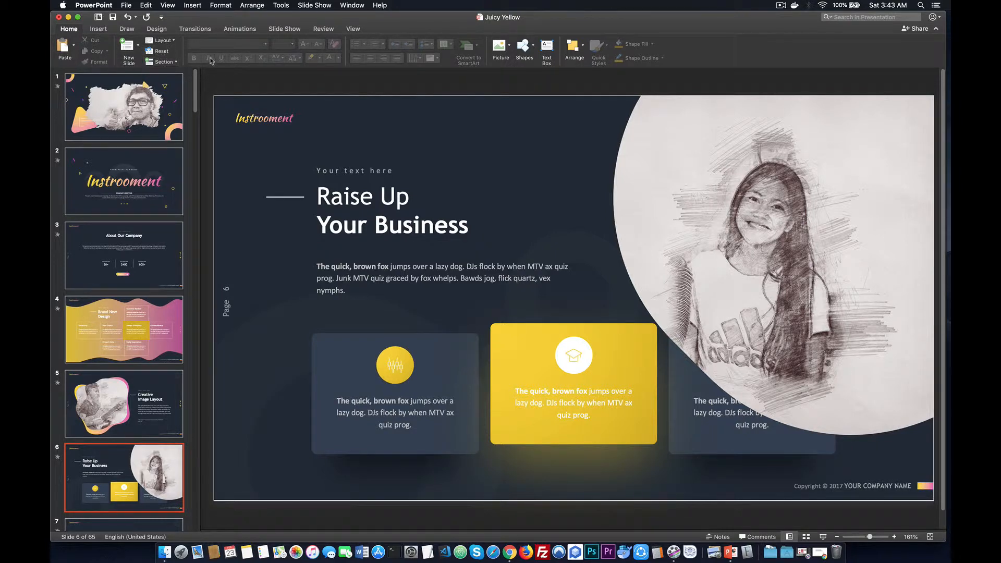
# Step: Insert ana.jpg from the Desktop as a picture from file on slide 3, About Our Company
pyautogui.click(98, 29)
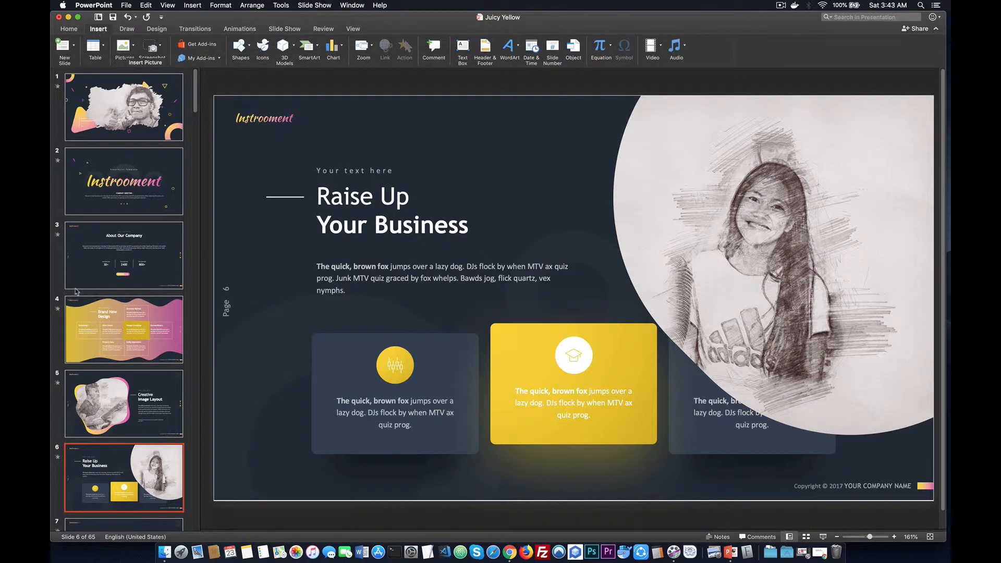
pyautogui.click(116, 262)
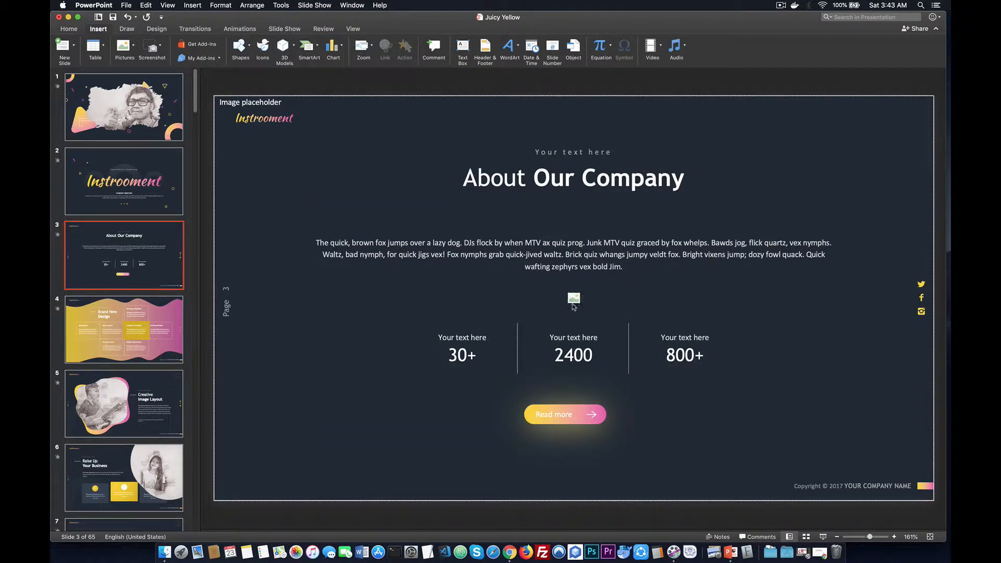
pyautogui.click(126, 50)
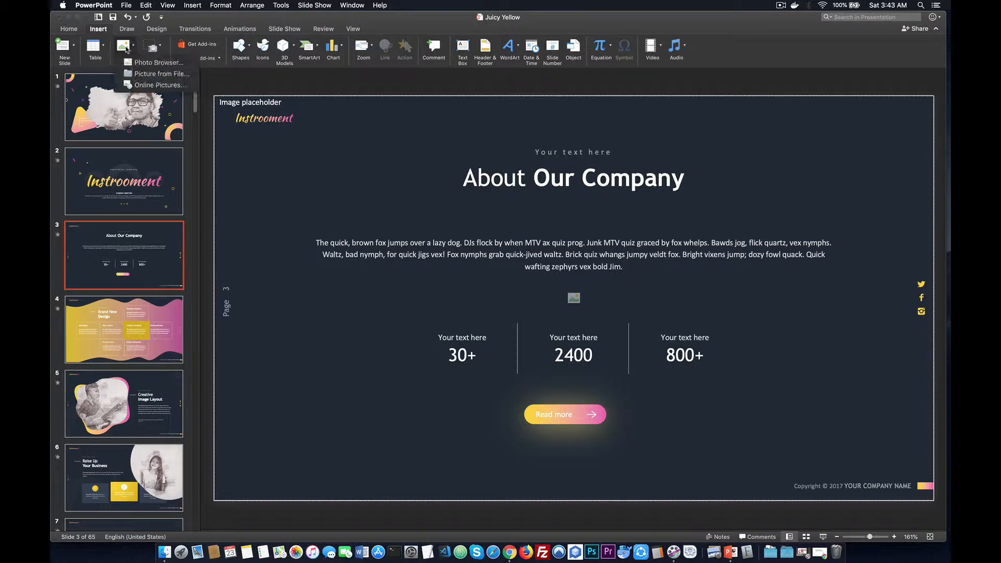
pyautogui.click(162, 74)
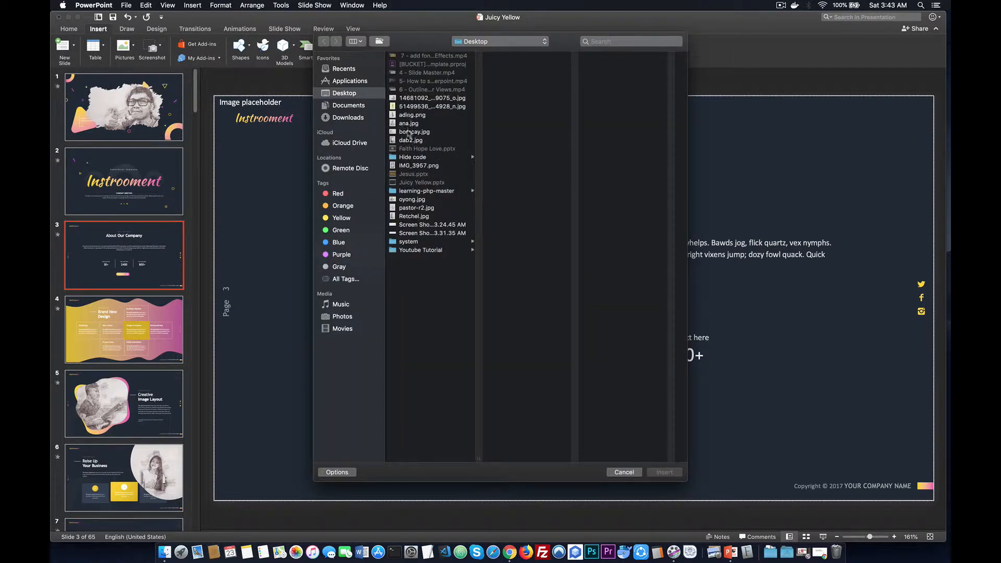
pyautogui.click(407, 124)
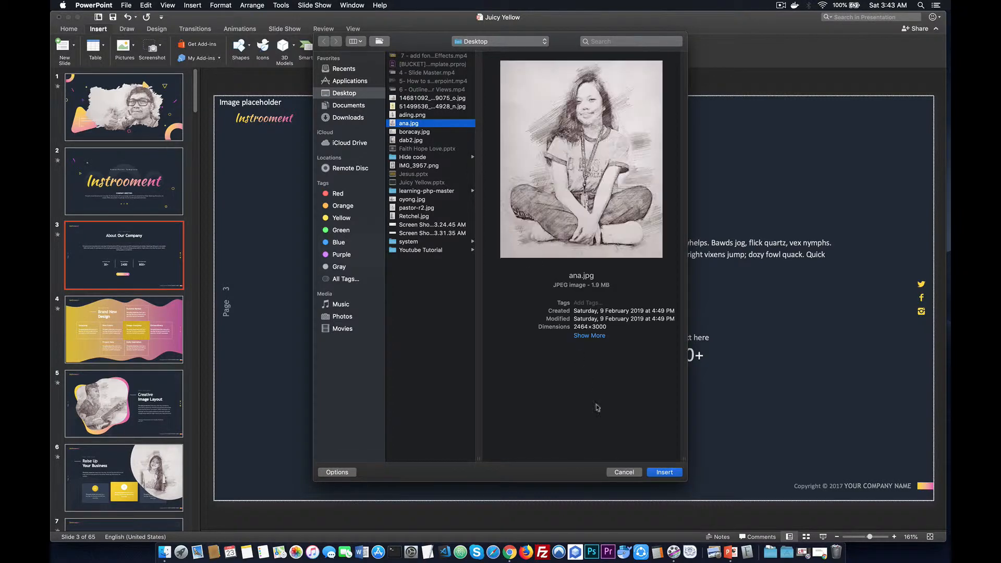
pyautogui.click(664, 472)
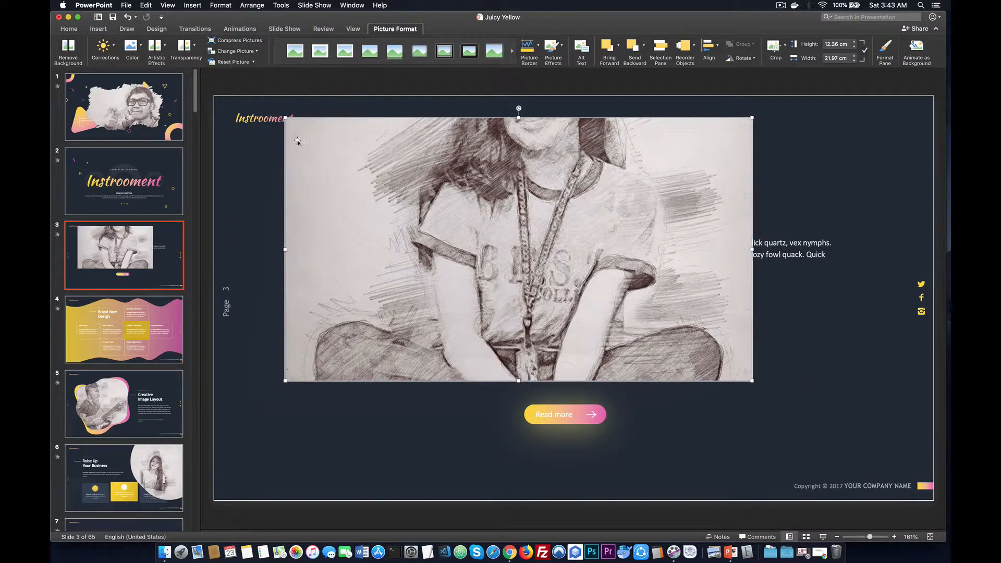
# Step: Try enlarging the slide 3 picture to about 14.11 by 25.08 cm and stretching it downward, and undo everything including its insertion
pyautogui.moveTo(285, 118); pyautogui.dragTo(218, 80)
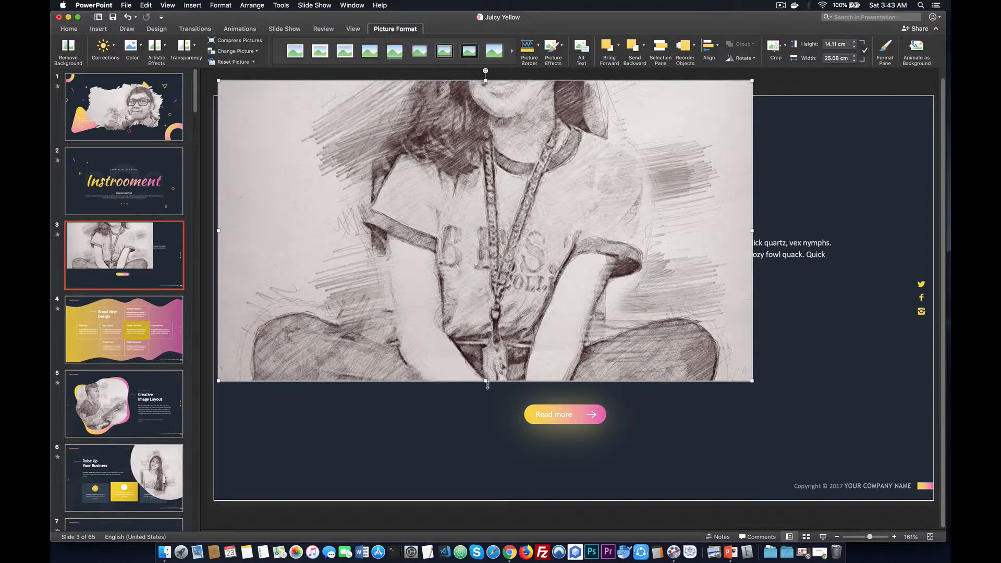
pyautogui.moveTo(486, 380); pyautogui.dragTo(475, 472)
pyautogui.press('super+z')
pyautogui.press('super+z')
pyautogui.press('super+z')
pyautogui.press('super+z')
pyautogui.press('super+z')
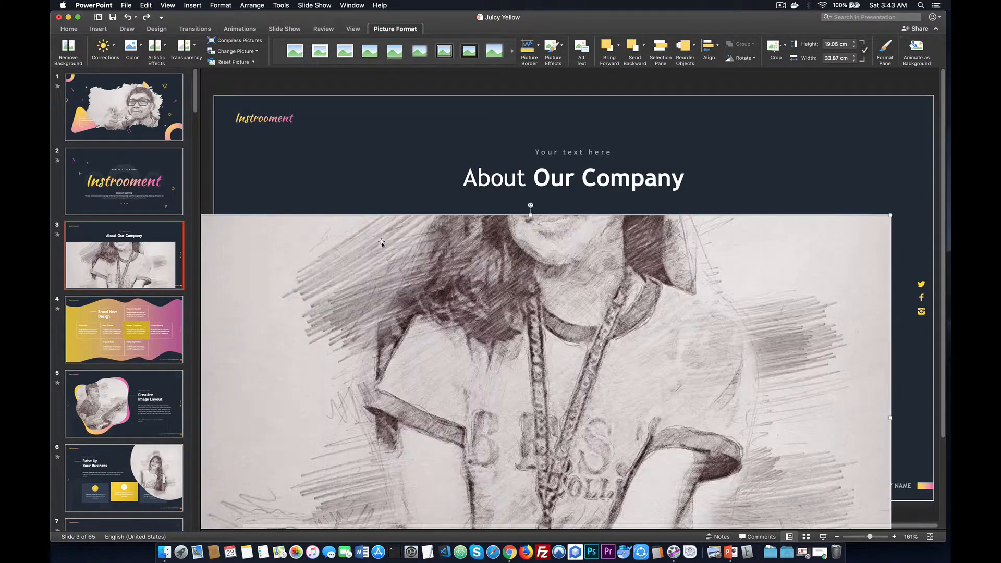
pyautogui.press('super+z')
pyautogui.press('super+z')
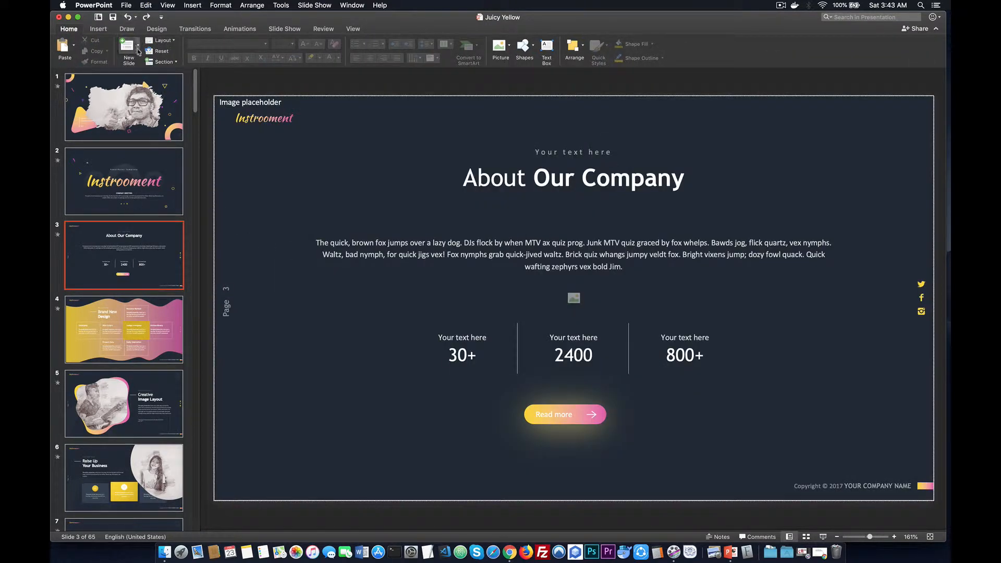
# Step: Insert boracay.jpg from the Desktop as a picture from file on slide 3, About Our Company
pyautogui.click(99, 29)
pyautogui.click(128, 49)
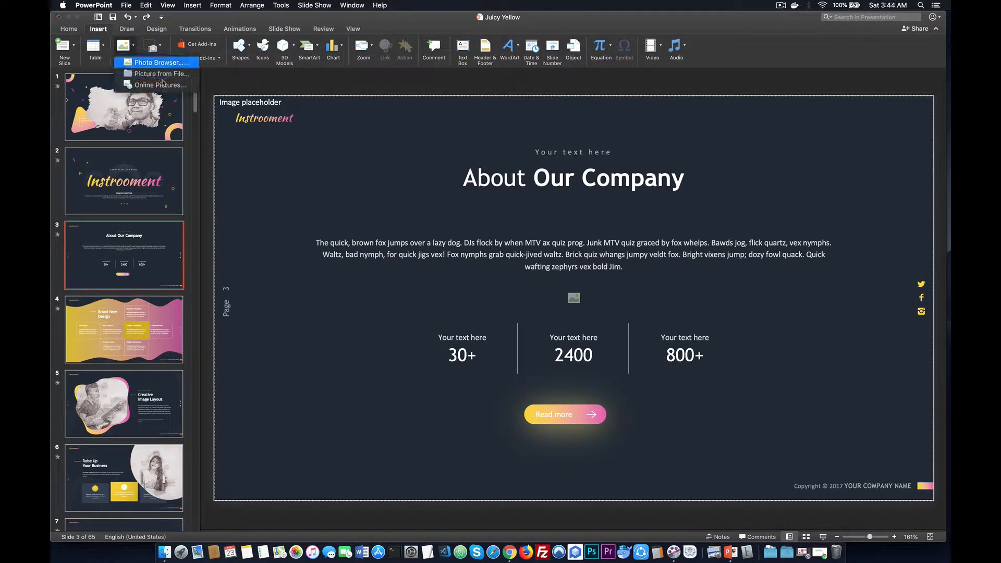
pyautogui.click(133, 75)
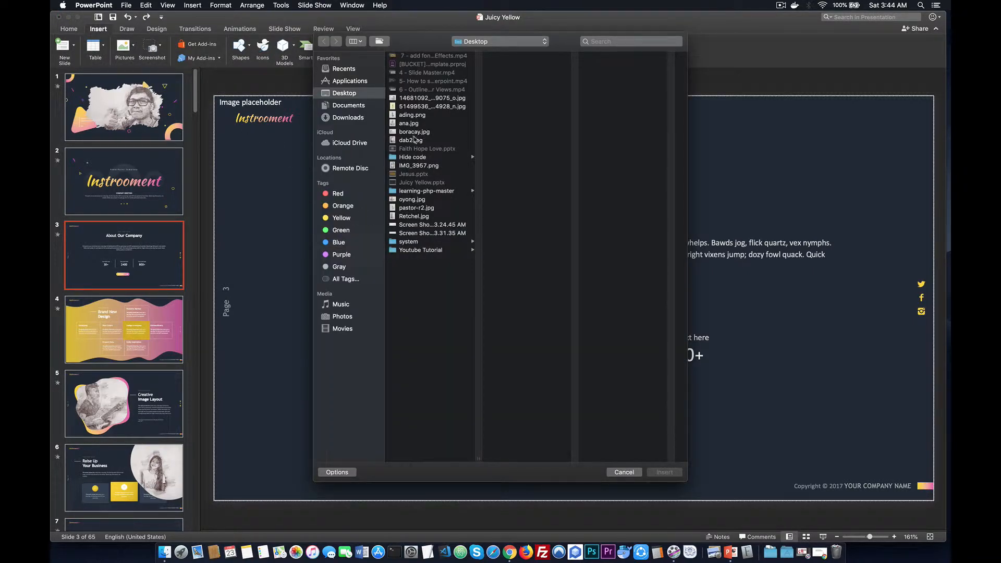
pyautogui.click(411, 132)
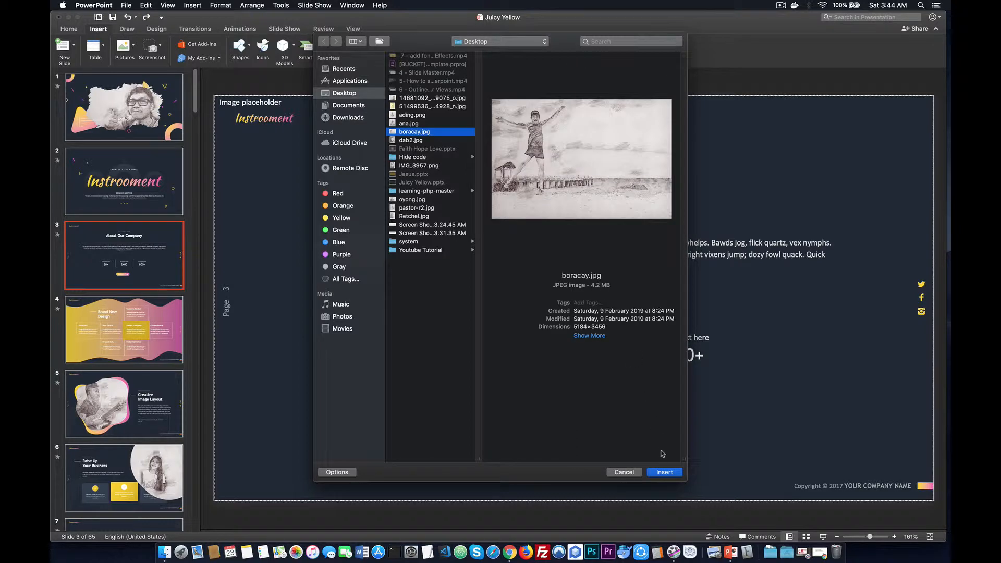
pyautogui.click(663, 472)
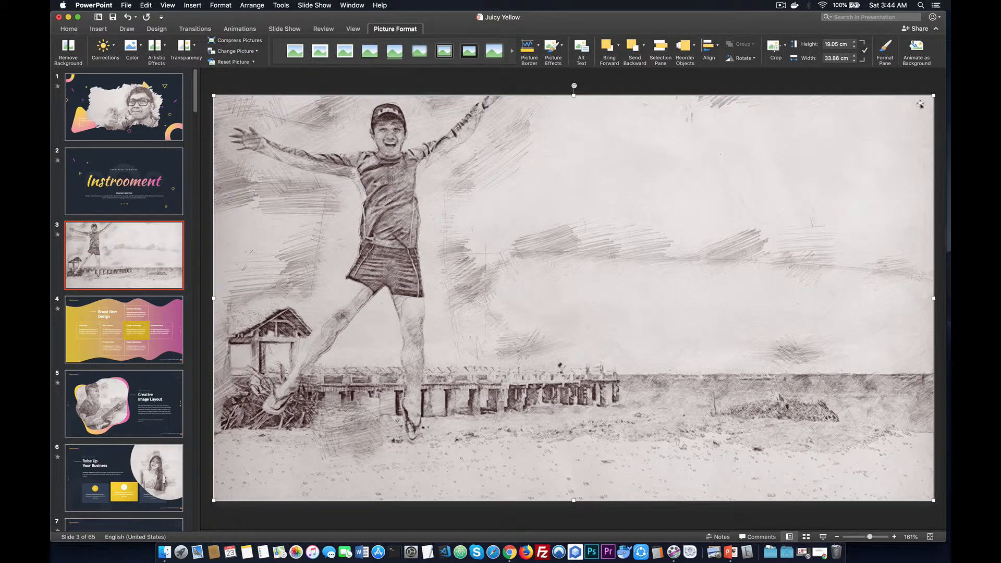
# Step: Shrink the beach picture to about 10.97 by 19.5 cm and place it beneath the description paragraph on slide 3
pyautogui.moveTo(932, 96); pyautogui.dragTo(604, 281)
pyautogui.moveTo(465, 362); pyautogui.dragTo(553, 335)
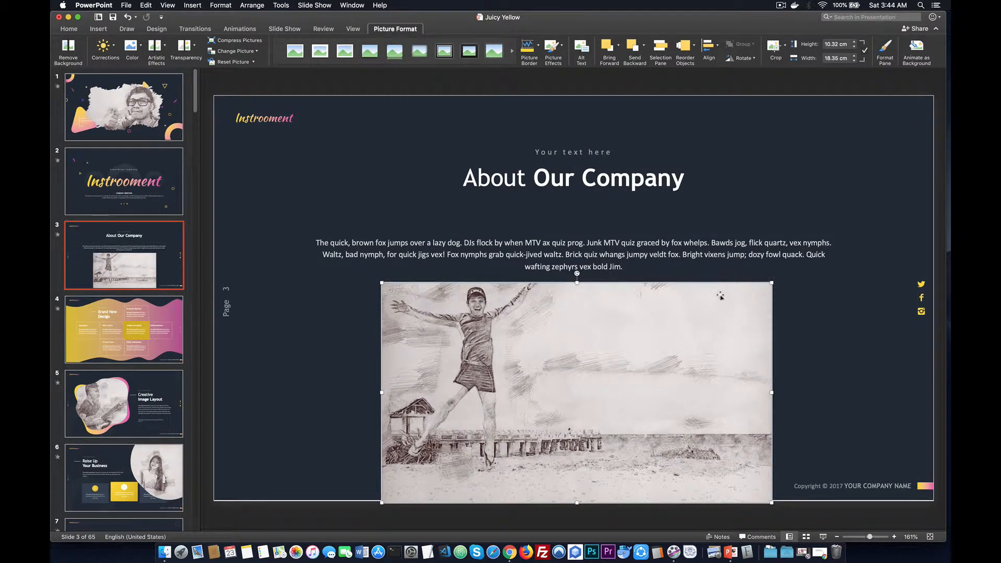
pyautogui.moveTo(773, 282); pyautogui.dragTo(738, 301)
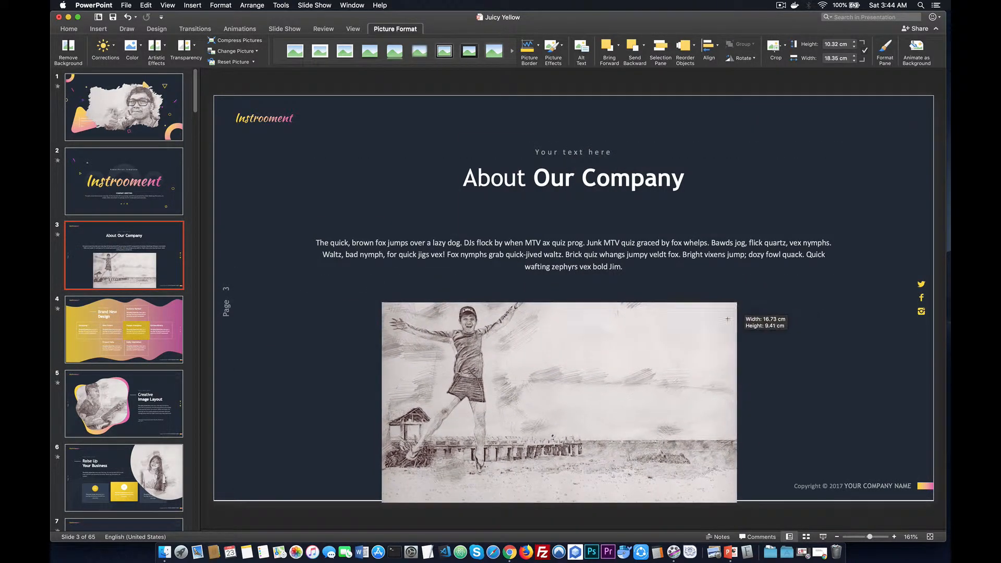
pyautogui.moveTo(628, 397); pyautogui.dragTo(630, 378)
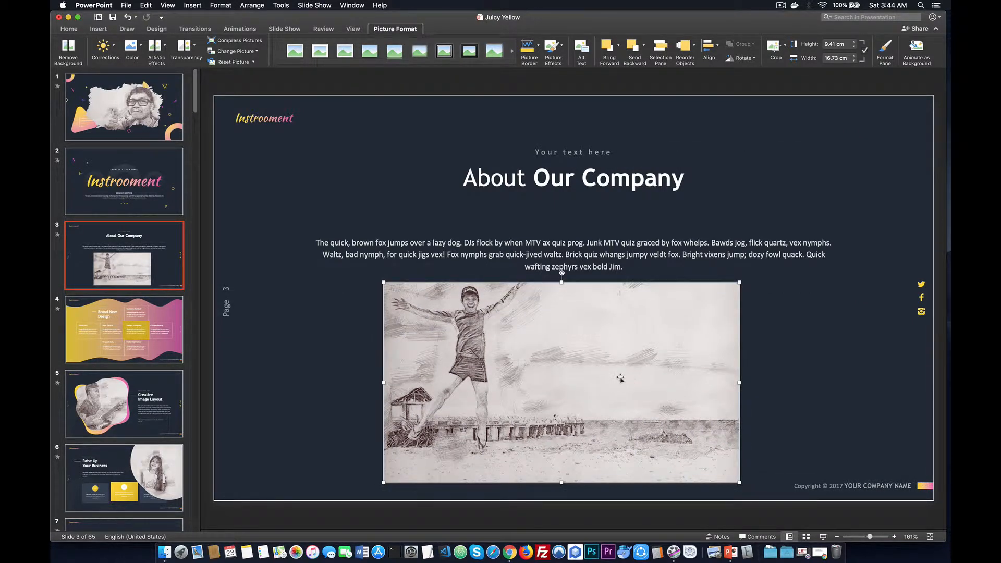
pyautogui.moveTo(740, 480)
pyautogui.mouseDown()
pyautogui.moveTo(782, 501)
pyautogui.moveTo(757, 472)
pyautogui.mouseUp()
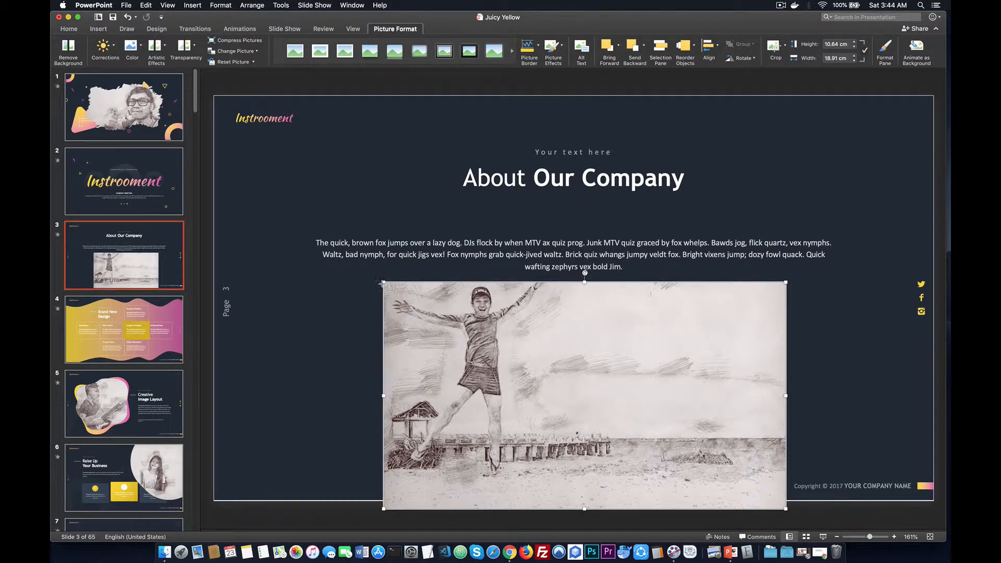
pyautogui.moveTo(383, 283); pyautogui.dragTo(371, 275)
# Step: Move the beach picture down to uncover the statistics texts, and bring it back centred beneath the description paragraph
pyautogui.moveTo(520, 327); pyautogui.dragTo(521, 428)
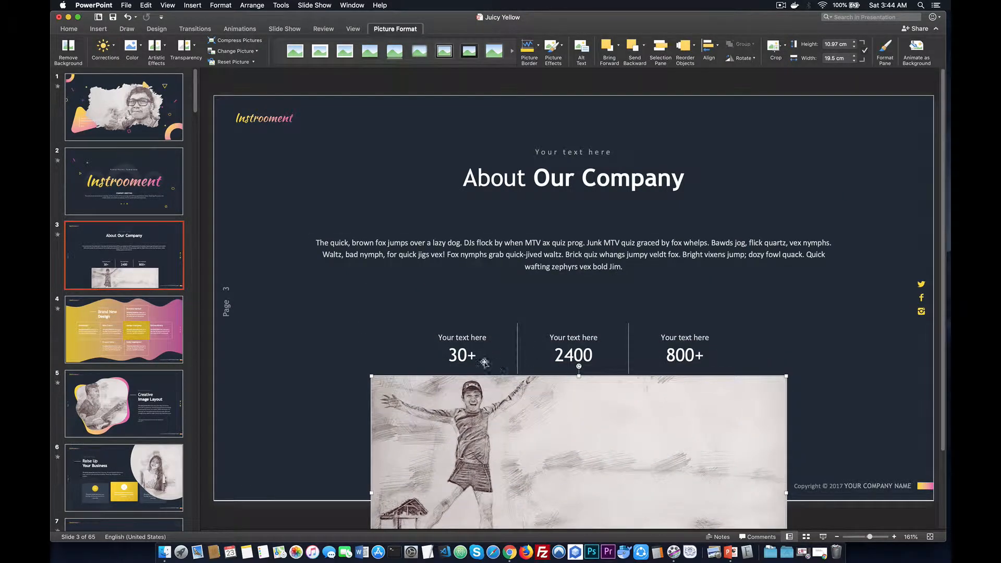
pyautogui.click(557, 337)
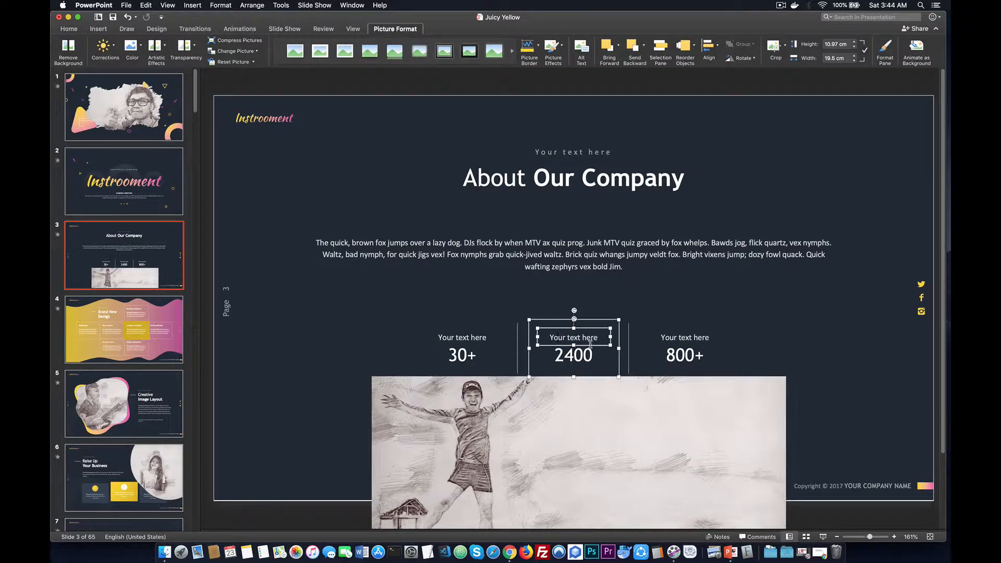
pyautogui.click(691, 336)
pyautogui.click(614, 432)
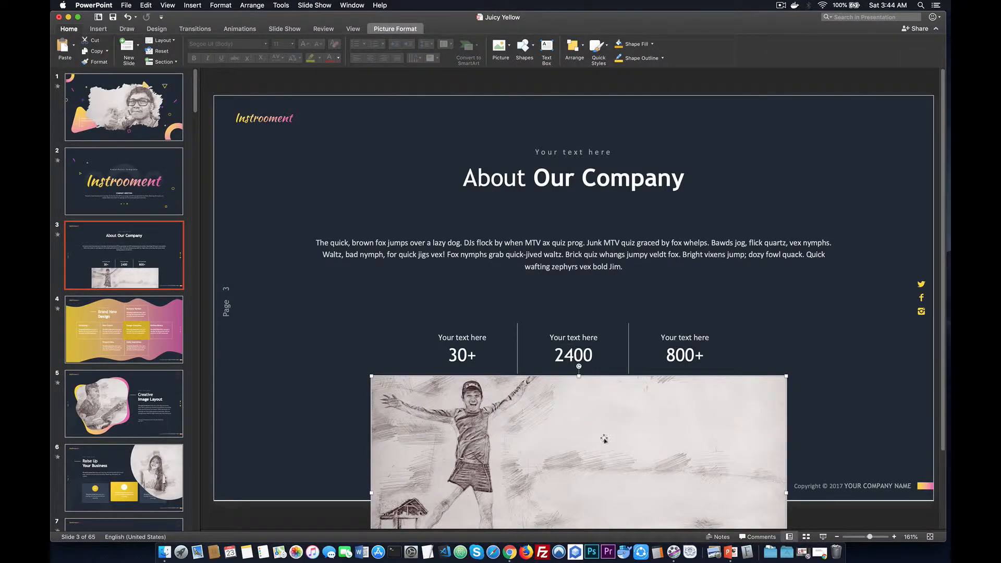
pyautogui.moveTo(601, 438); pyautogui.dragTo(593, 395)
pyautogui.moveTo(591, 394); pyautogui.dragTo(590, 394)
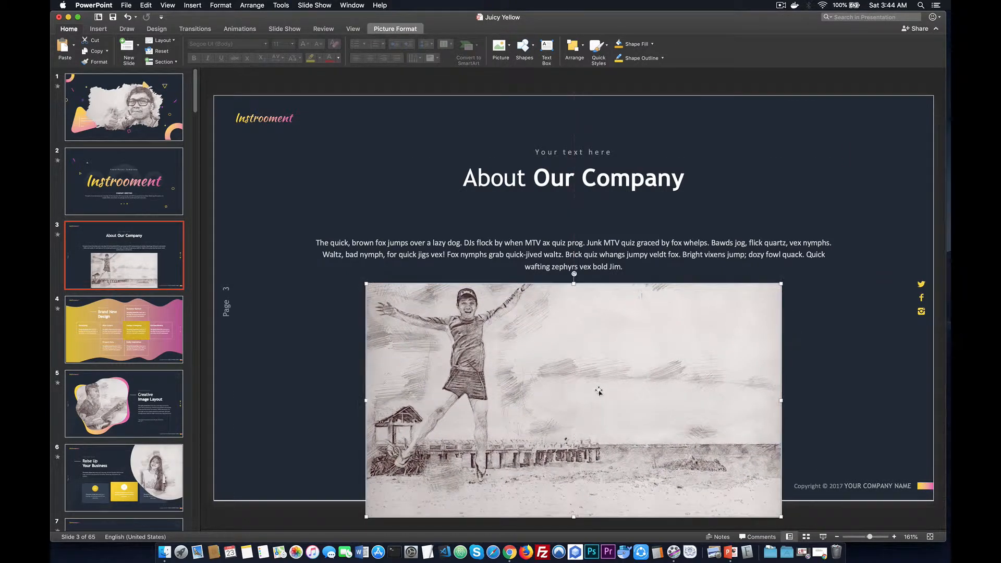
# Step: Send the beach picture to the back, behind the statistics texts and the Read more button
pyautogui.rightClick(598, 333)
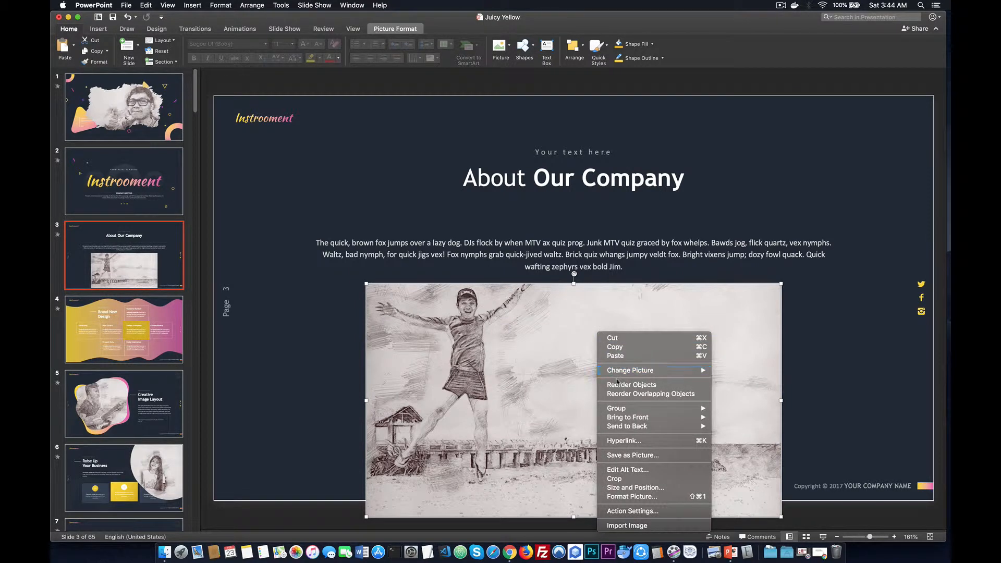
pyautogui.moveTo(659, 420)
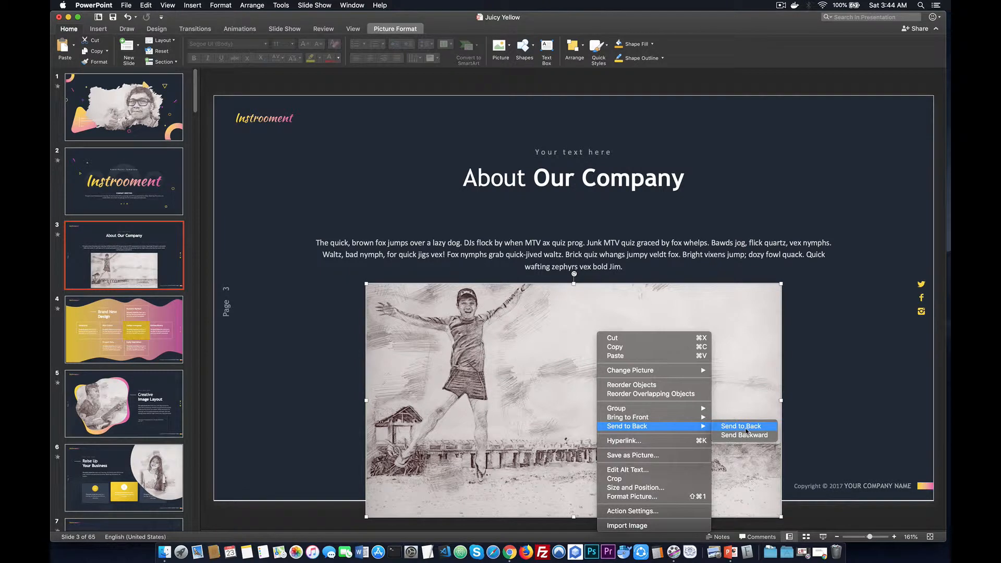
pyautogui.click(741, 426)
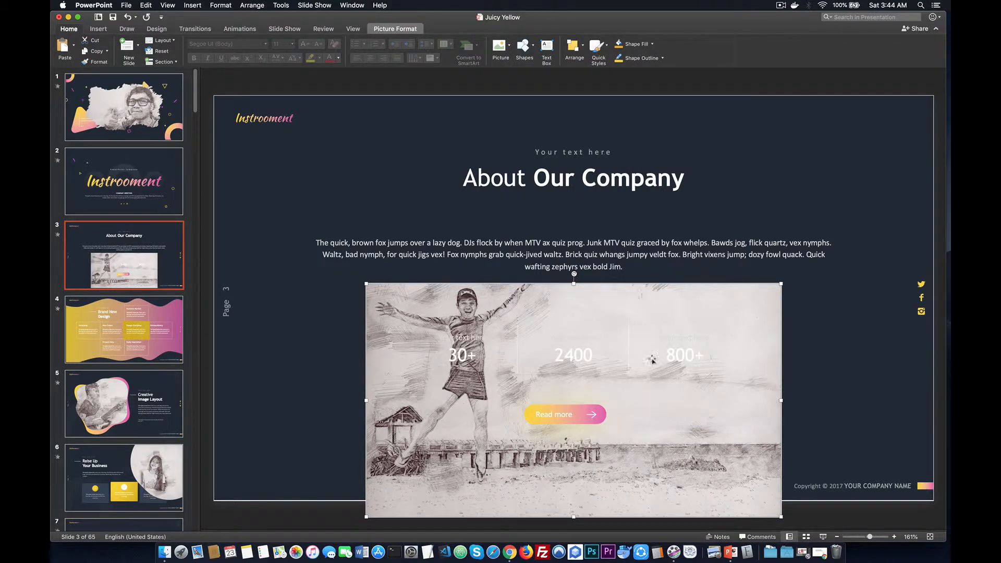
# Step: Colour the "Your text here" label and the 30+ figure of the first statistic black
pyautogui.click(459, 339)
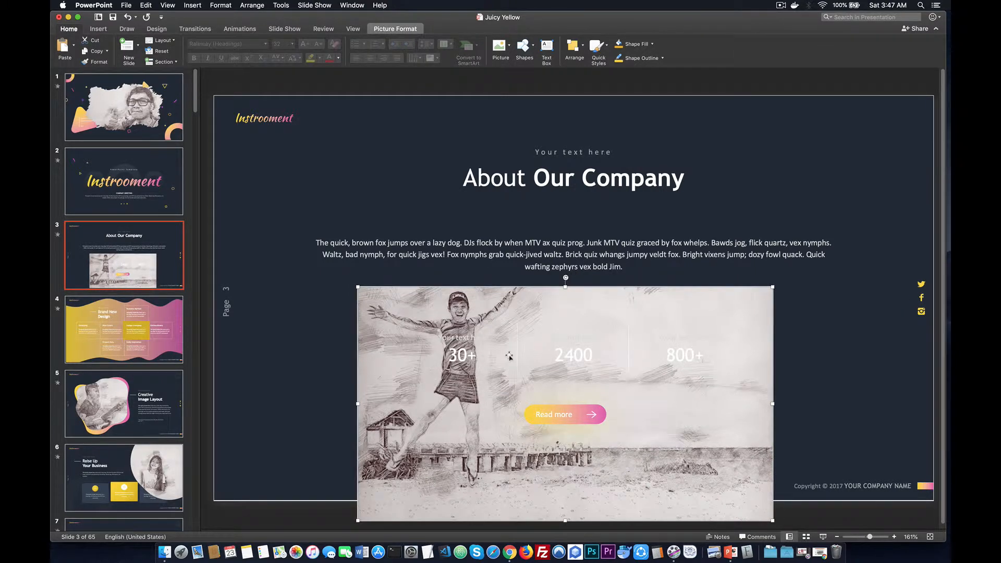
pyautogui.tripleClick(480, 339)
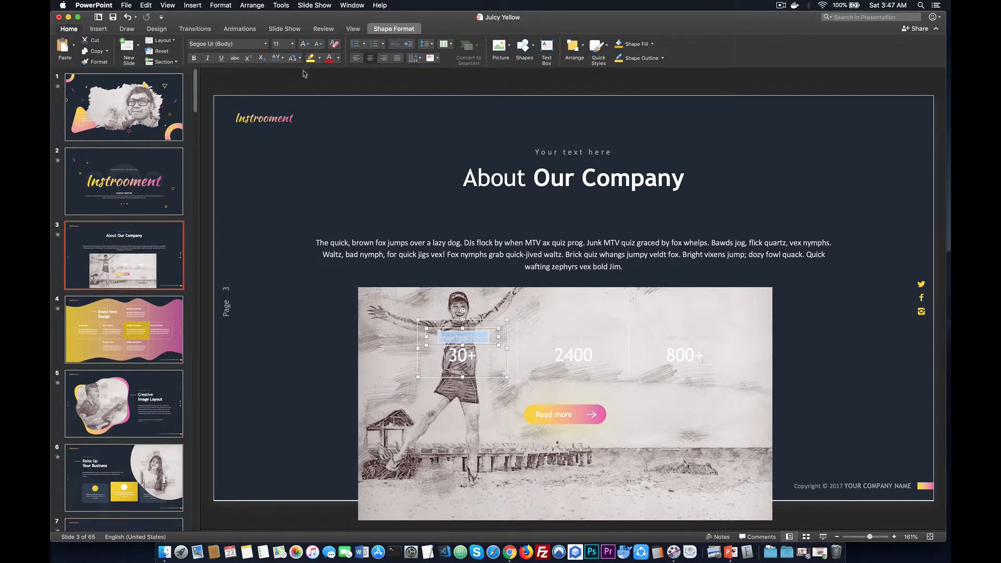
pyautogui.click(328, 58)
pyautogui.click(338, 58)
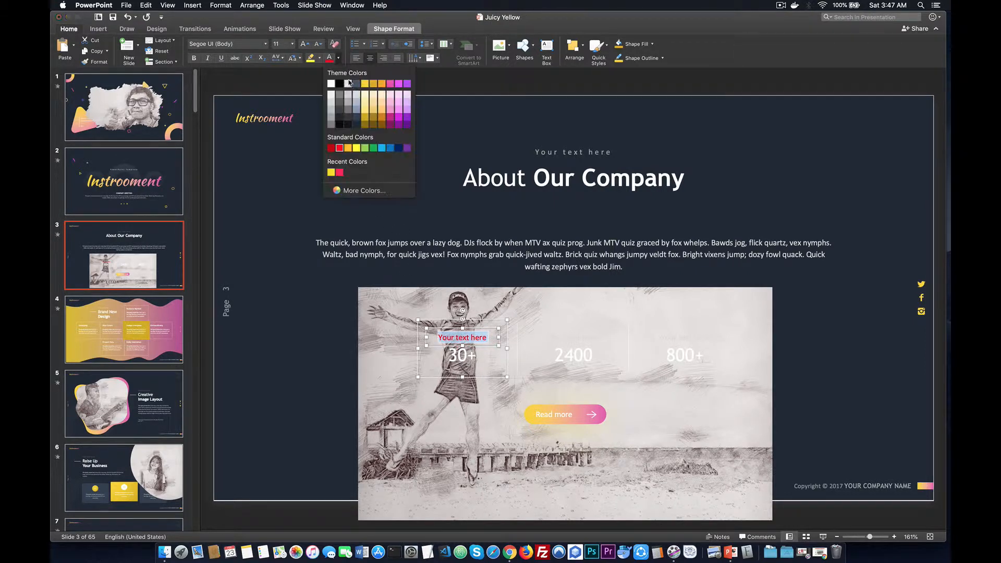
pyautogui.click(339, 125)
pyautogui.click(458, 355)
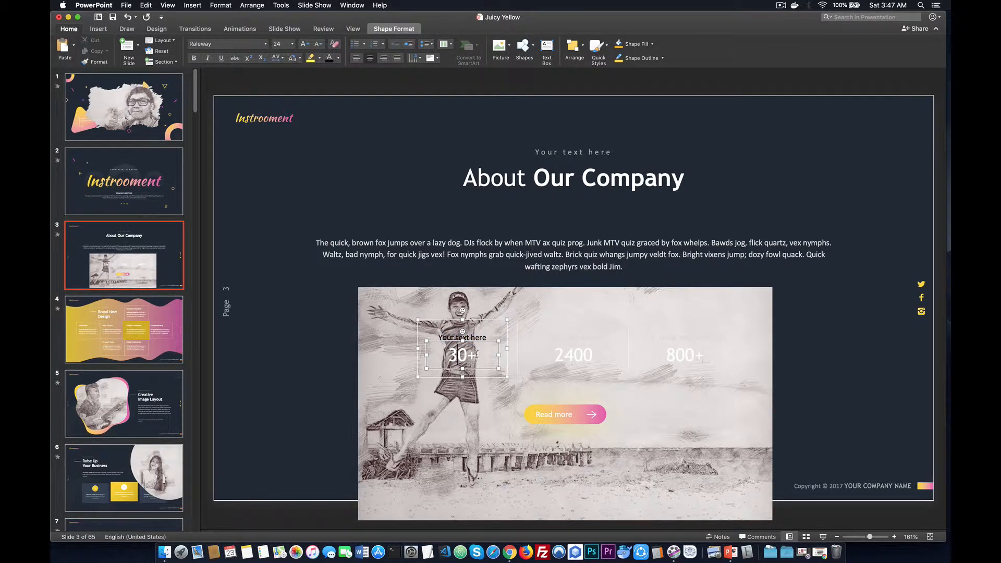
pyautogui.moveTo(476, 355); pyautogui.dragTo(447, 355)
pyautogui.click(331, 59)
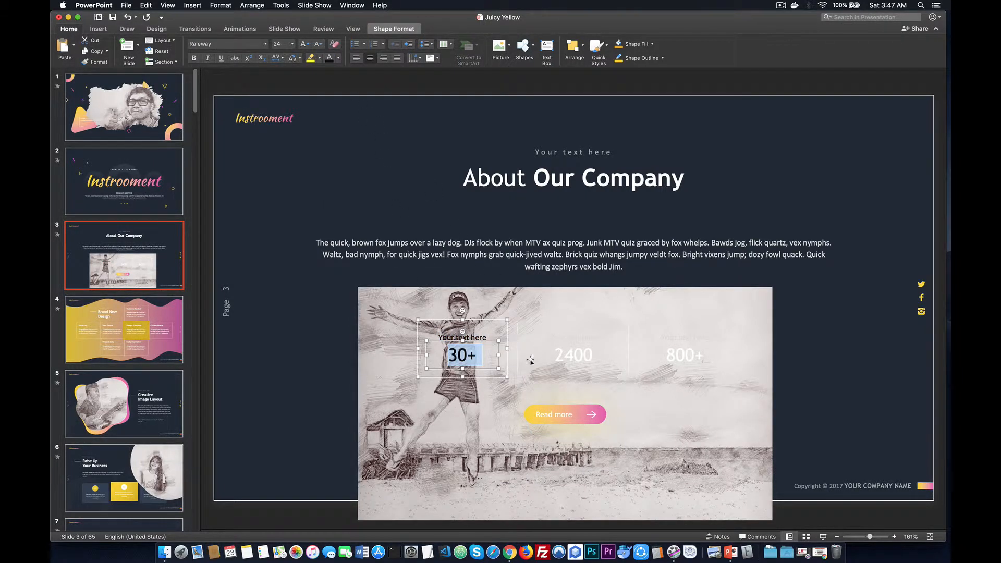
# Step: Colour the 2400 figure and its "Your text here" label black
pyautogui.moveTo(553, 355); pyautogui.dragTo(592, 369)
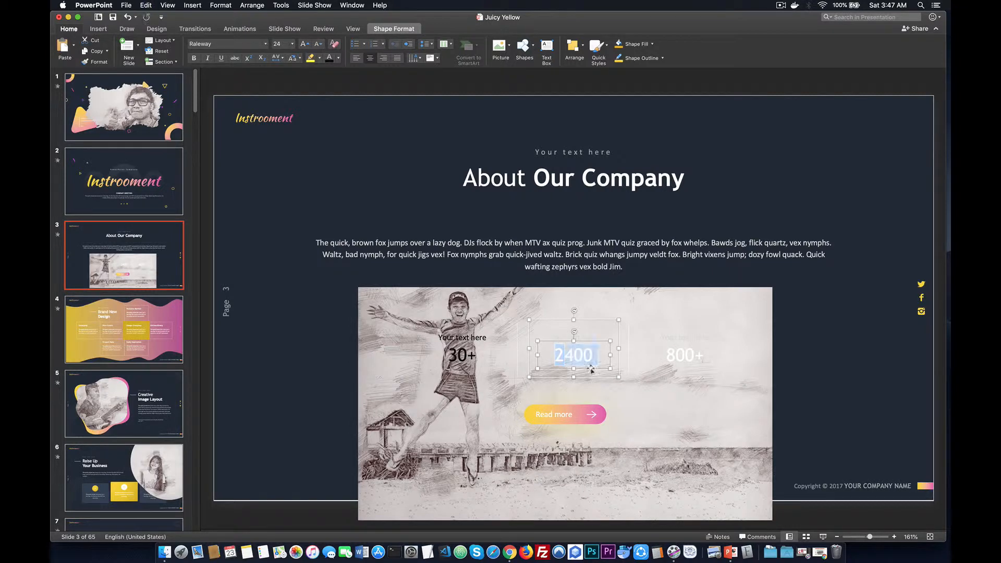
pyautogui.click(330, 58)
pyautogui.click(593, 337)
pyautogui.press('super+a')
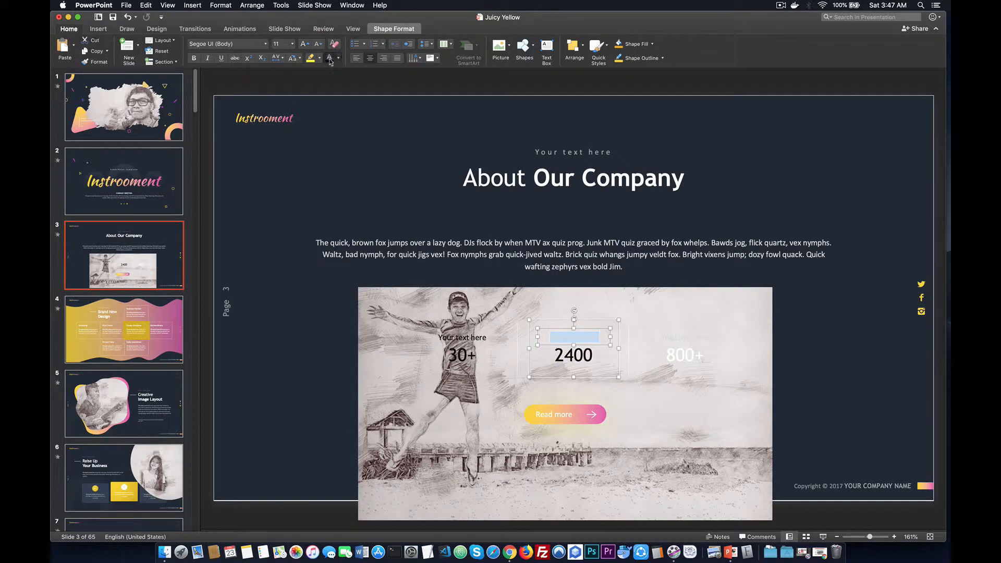
pyautogui.click(331, 59)
# Step: Colour the 800+ figure and its "Your text here" label black
pyautogui.click(667, 356)
pyautogui.press('super+a')
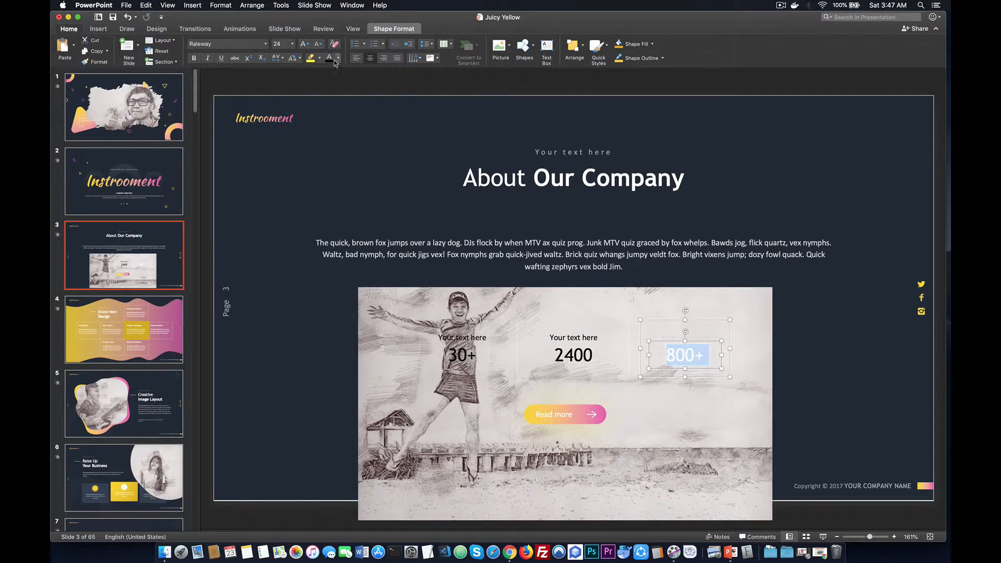
pyautogui.click(330, 58)
pyautogui.click(671, 337)
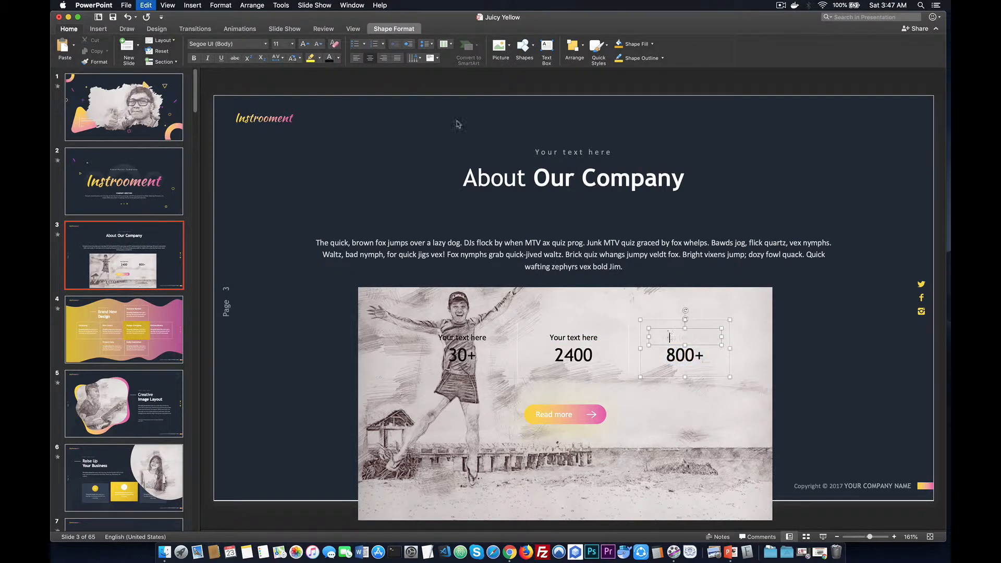
pyautogui.press('super+a')
pyautogui.click(329, 59)
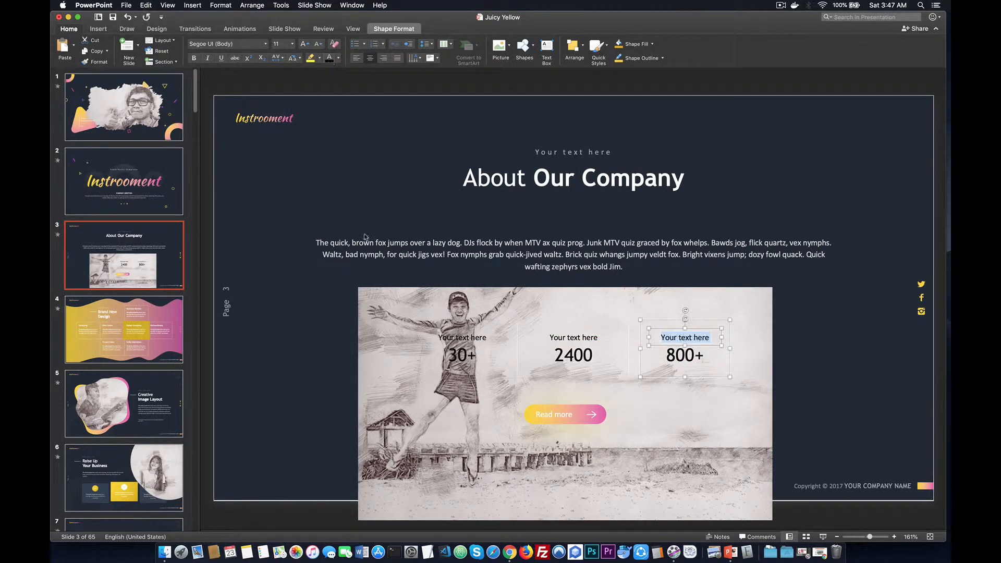
# Step: Preview slide 3 with its picture behind the statistics as a slide show, and return to editing
pyautogui.click(321, 374)
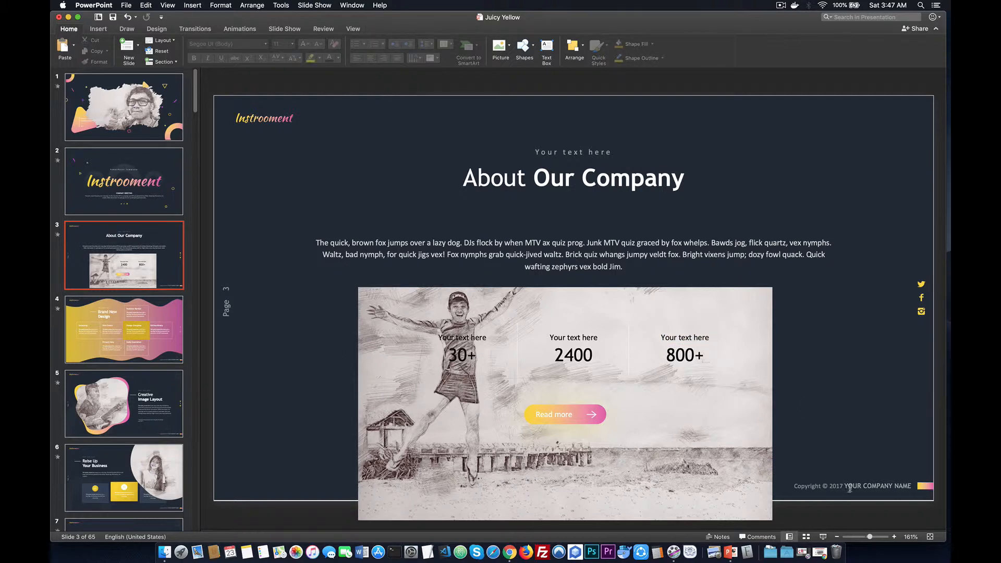
pyautogui.click(823, 537)
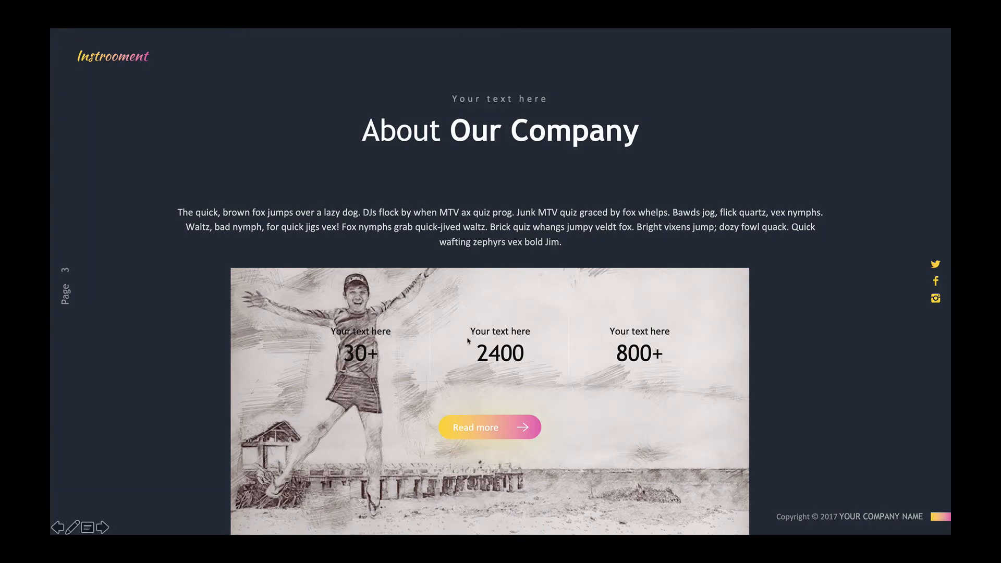
pyautogui.press('Escape')
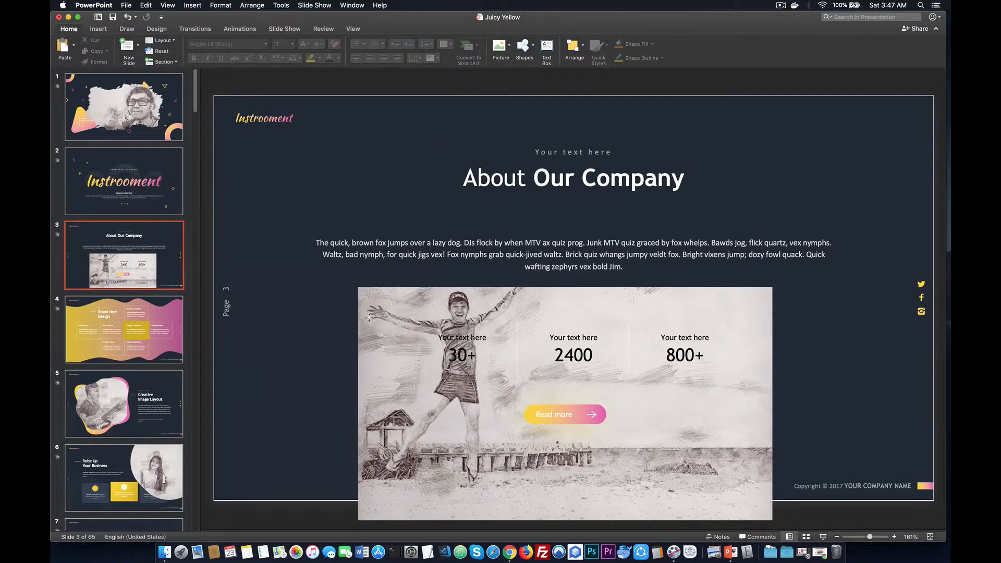
# Step: Enlarge and reposition the beach picture to cover the whole of slide 3, and move the title block slightly down
pyautogui.click(358, 296)
pyautogui.moveTo(358, 287); pyautogui.dragTo(275, 89)
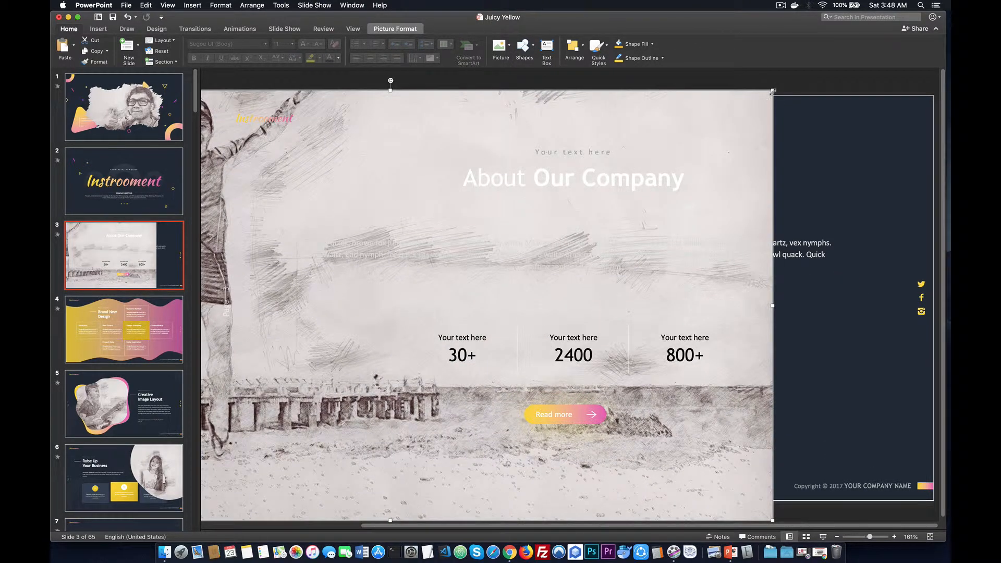
pyautogui.moveTo(780, 88); pyautogui.dragTo(913, 12)
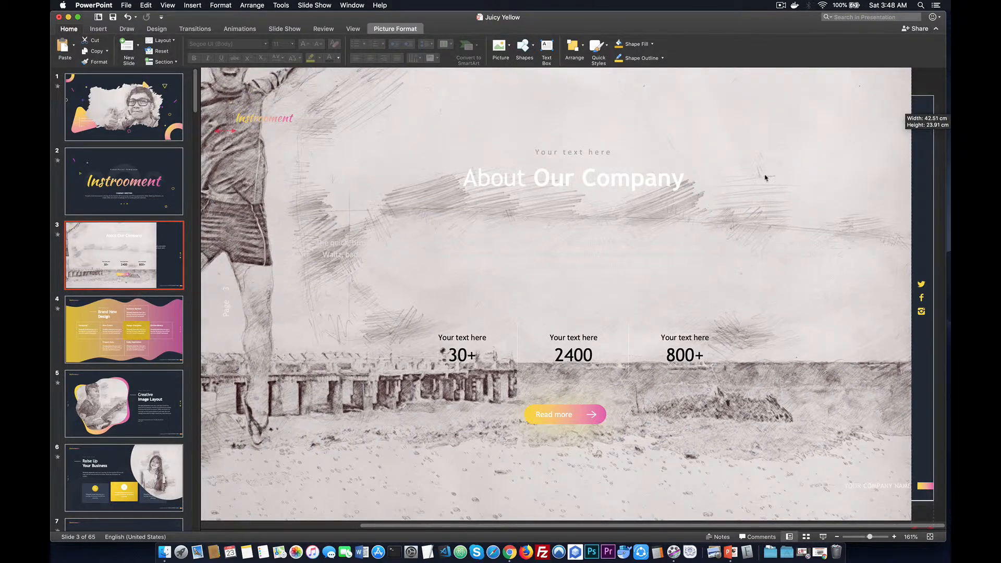
pyautogui.moveTo(807, 135); pyautogui.dragTo(832, 200)
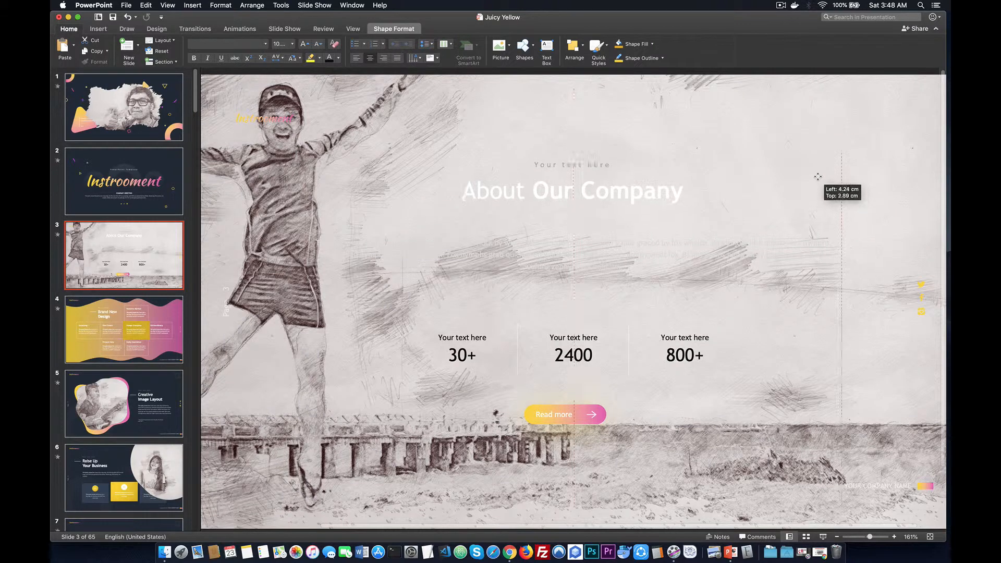
# Step: Select everything on slide 3 and colour all its text black
pyautogui.press('super+a')
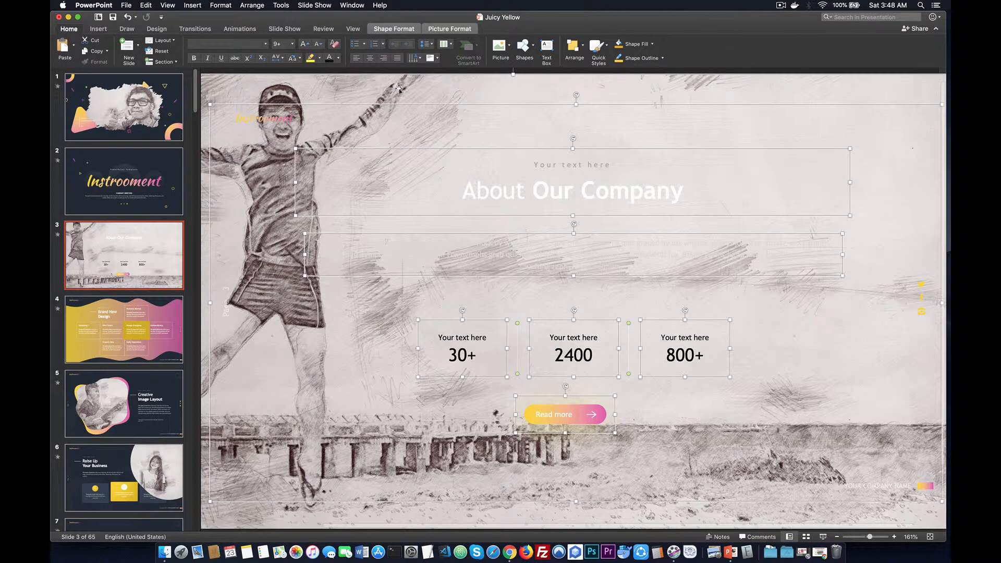
pyautogui.click(329, 58)
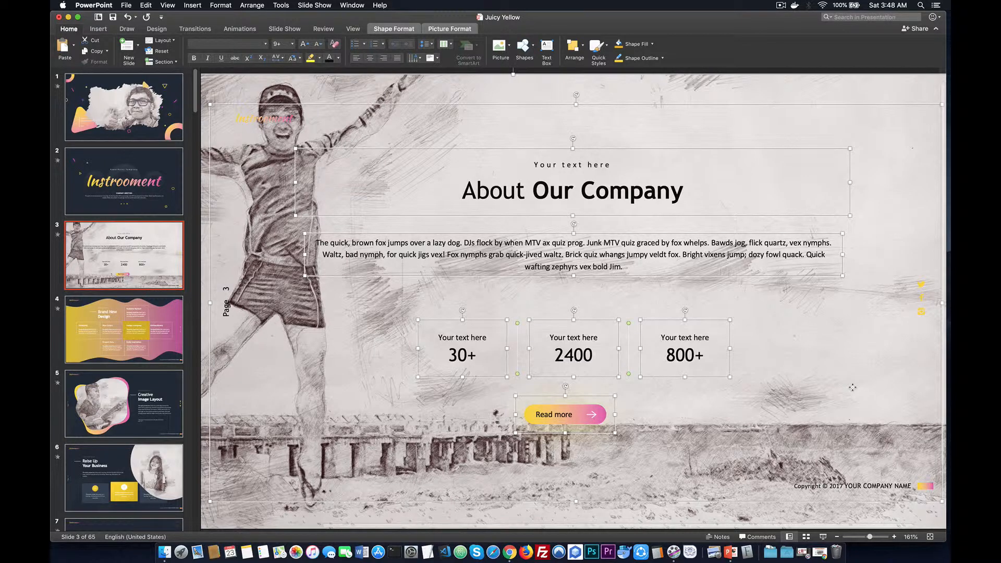
# Step: Preview slide 3 with its full-slide background picture as a slide show, and return to slide 1 in the editor
pyautogui.click(823, 537)
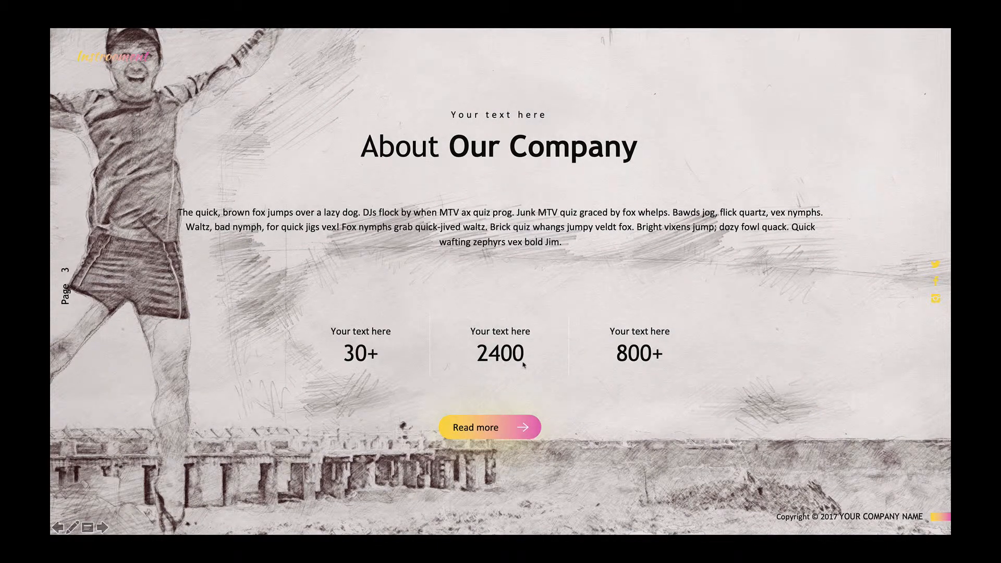
pyautogui.press('Escape')
pyautogui.press('Home')
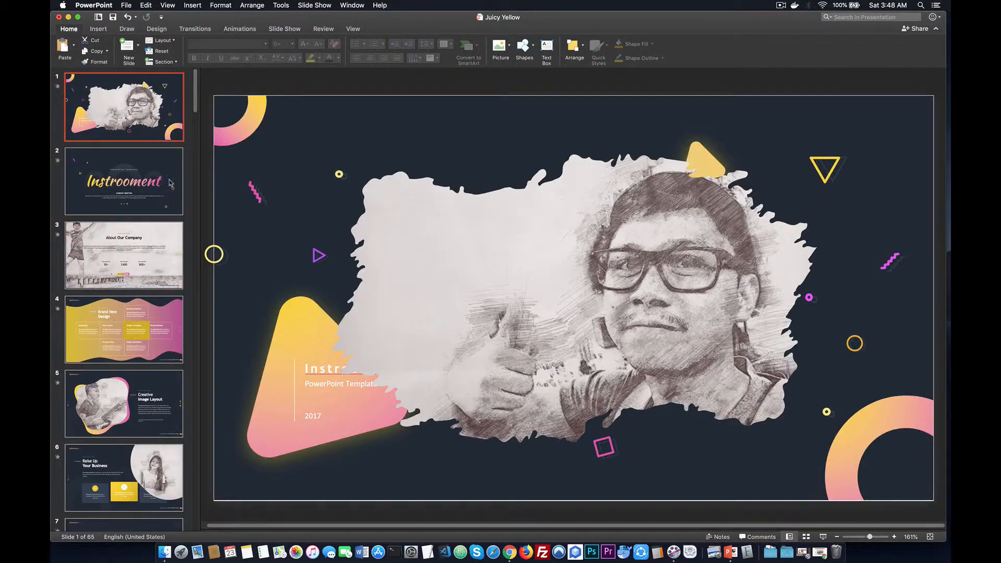
# Step: Preview slide 1 with its picture as a full-screen slide show
pyautogui.click(822, 537)
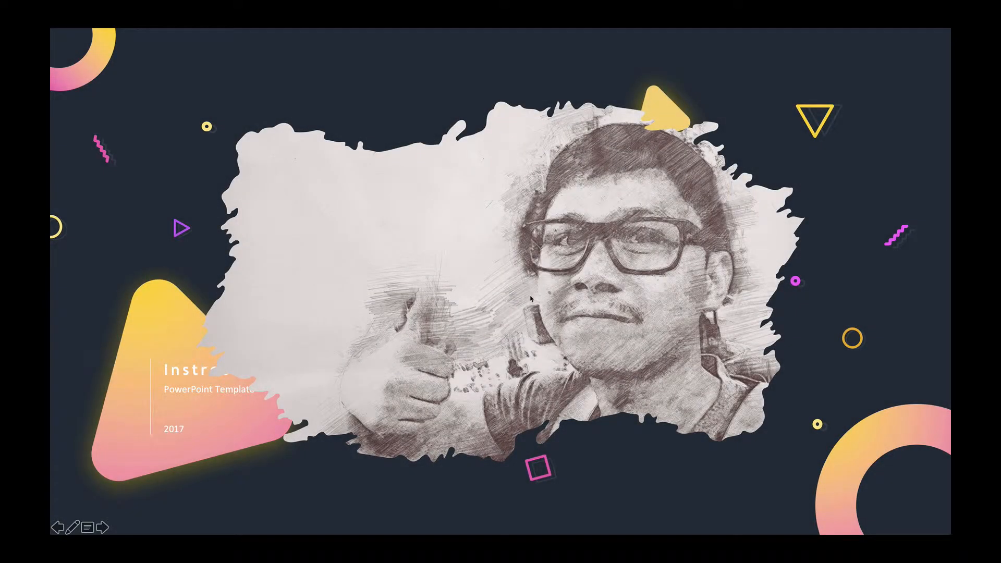
pyautogui.click(531, 299)
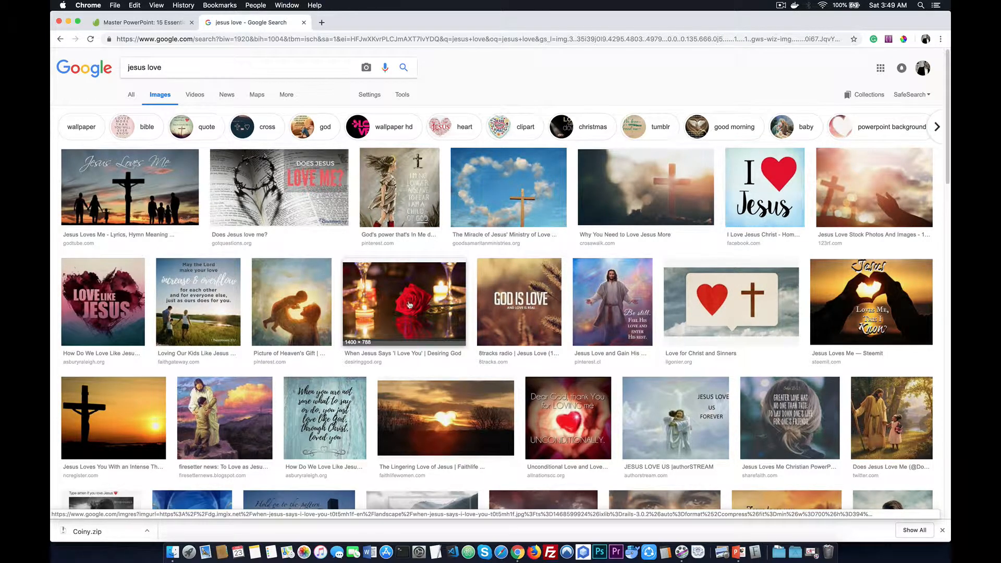
# Step: In Chrome, enlarge the "God is love" wheat-field picture from the "jesus love" image results and copy the image
pyautogui.scroll(-1, 619, 306)
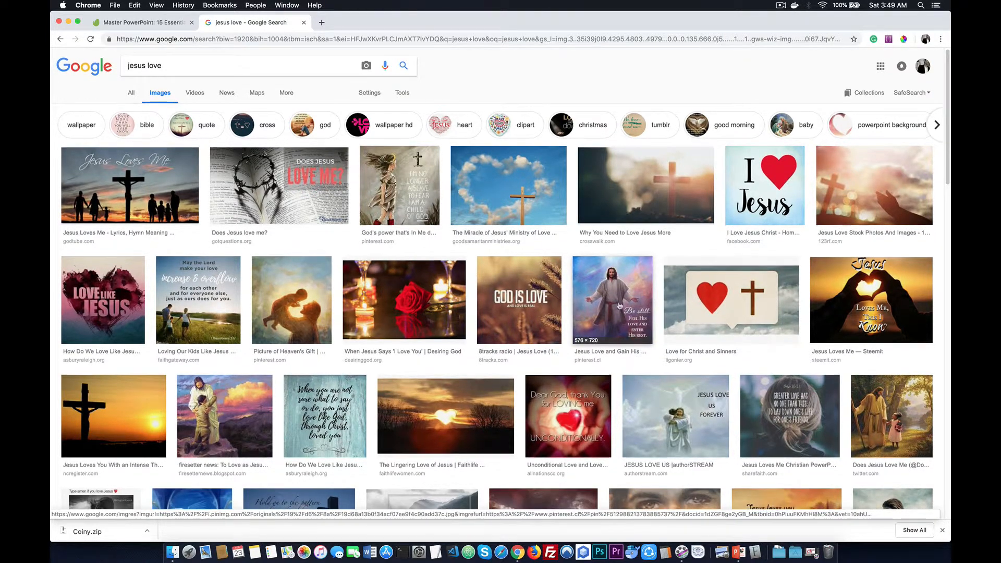
pyautogui.click(521, 300)
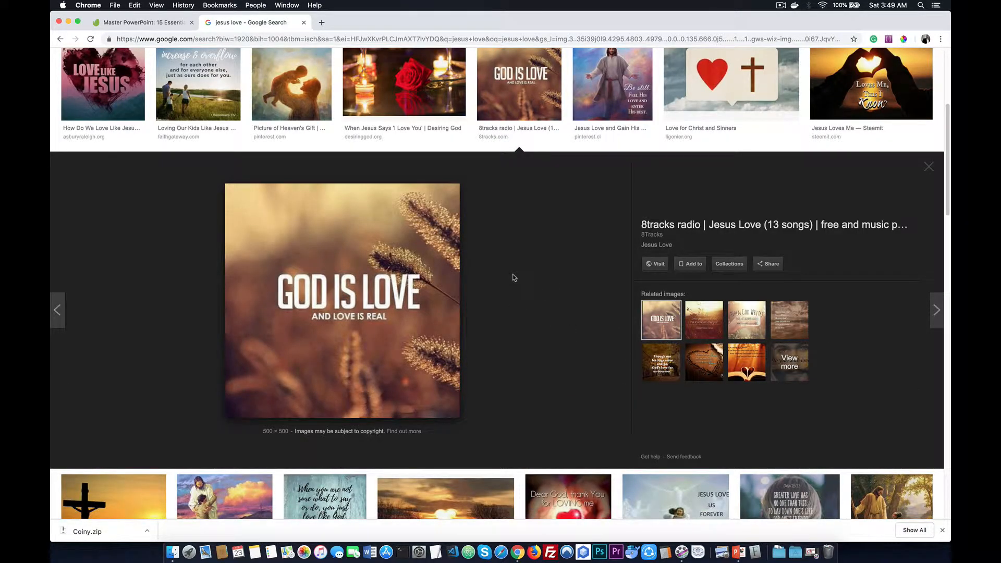
pyautogui.rightClick(324, 239)
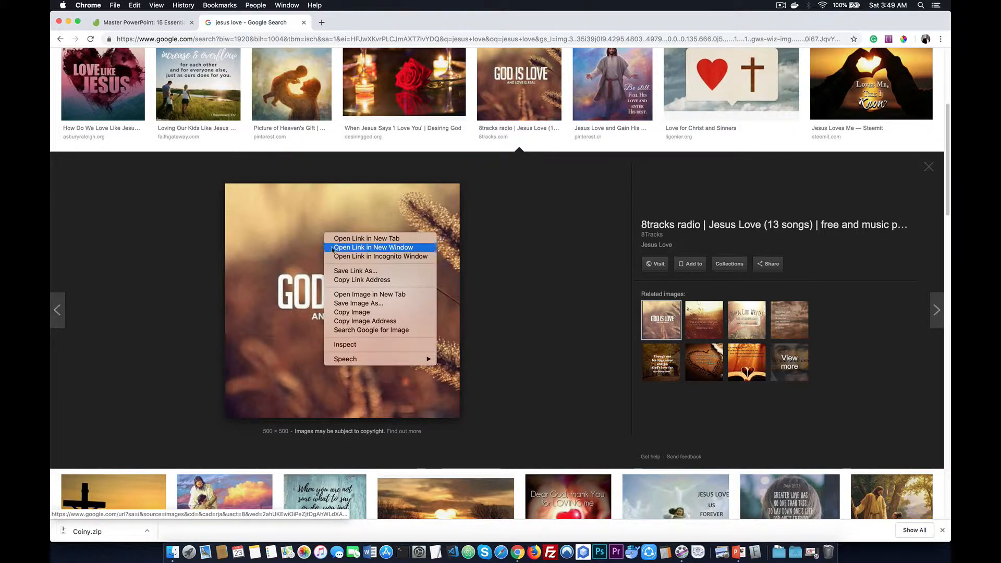
pyautogui.click(355, 313)
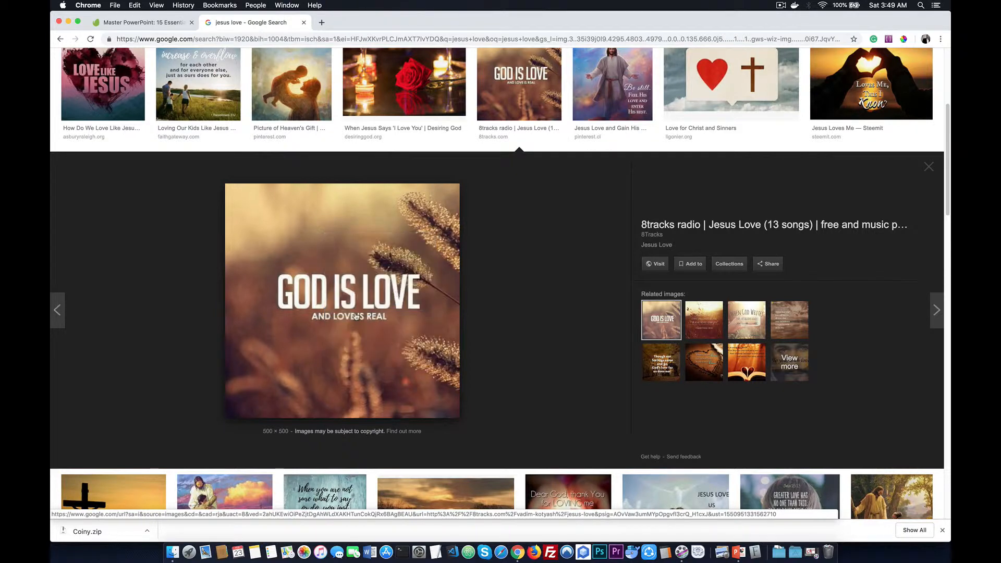
# Step: Switch back to PowerPoint and paste the copied picture onto slide 8, "Fresh Slide Ideas"
pyautogui.click(738, 553)
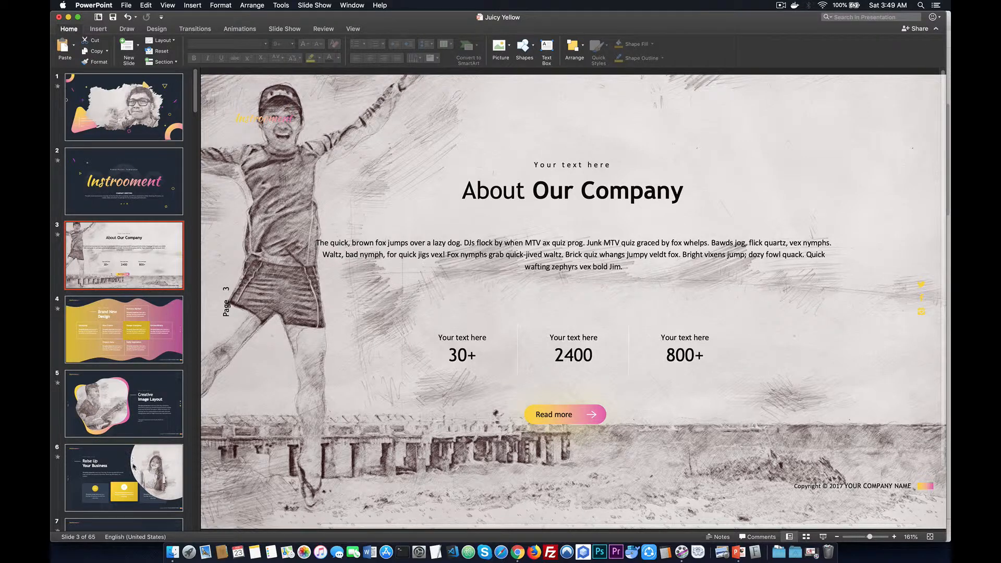
pyautogui.scroll(-8, 135, 469)
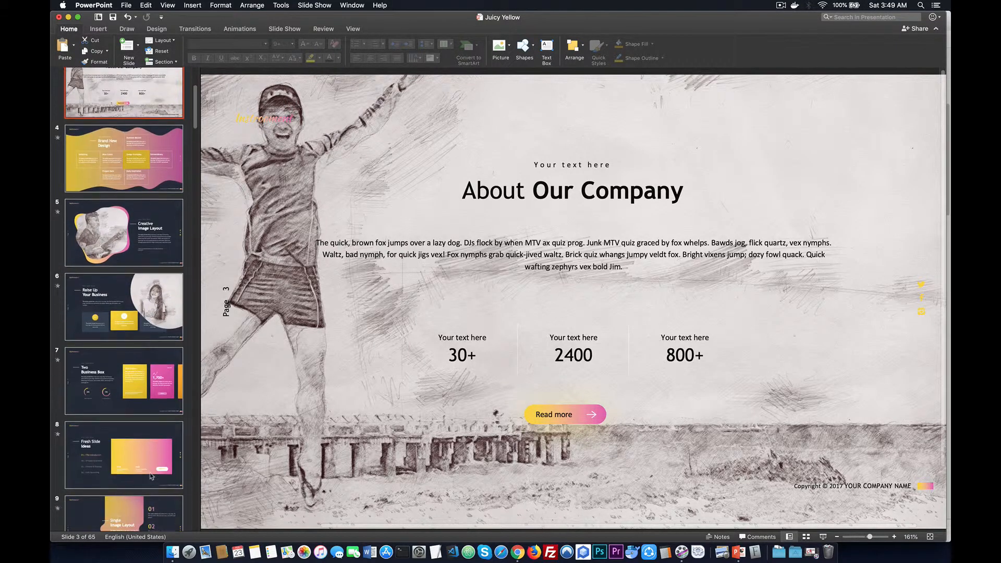
pyautogui.click(151, 476)
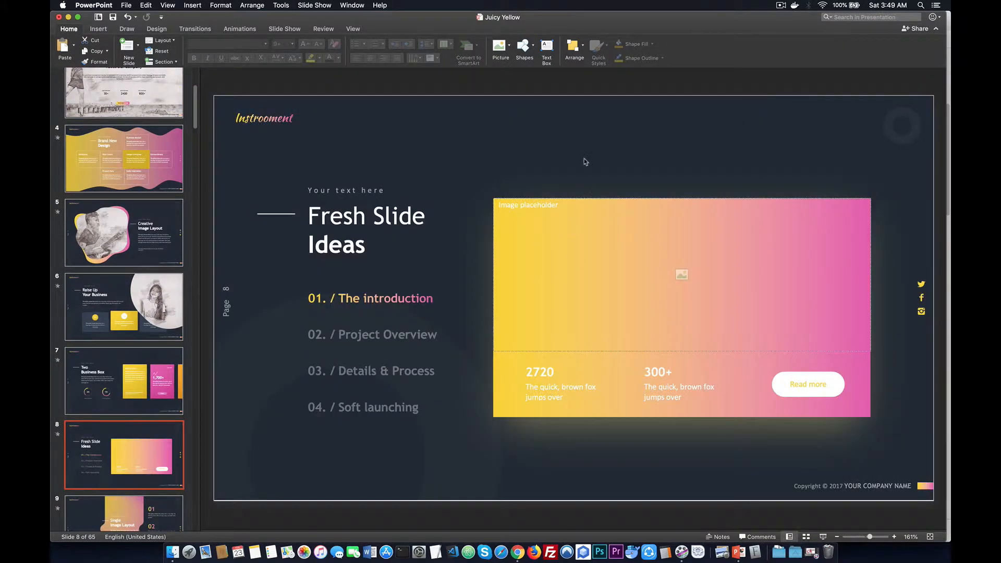
pyautogui.click(584, 156)
pyautogui.click(332, 213)
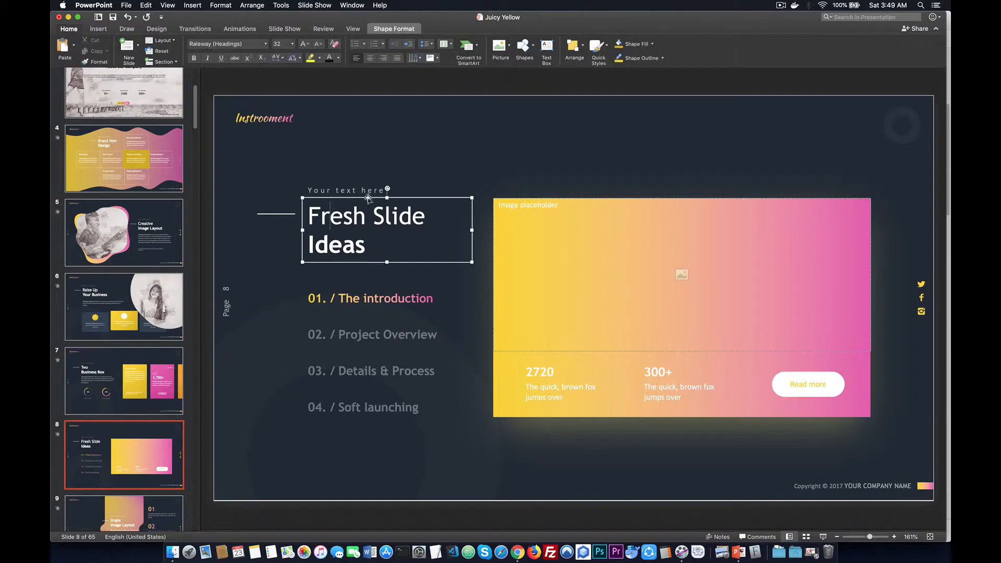
pyautogui.click(368, 192)
pyautogui.click(559, 140)
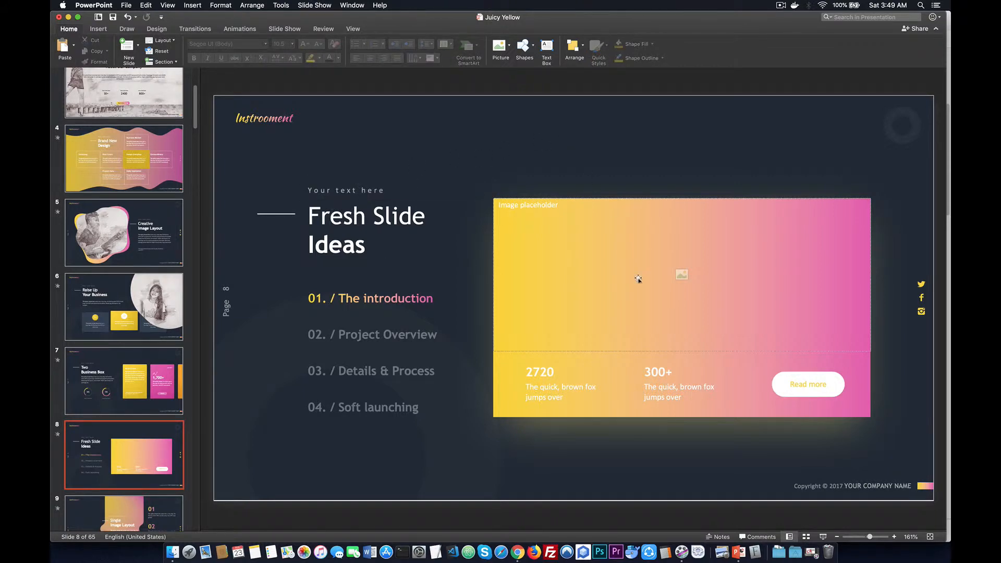
pyautogui.press('super+v')
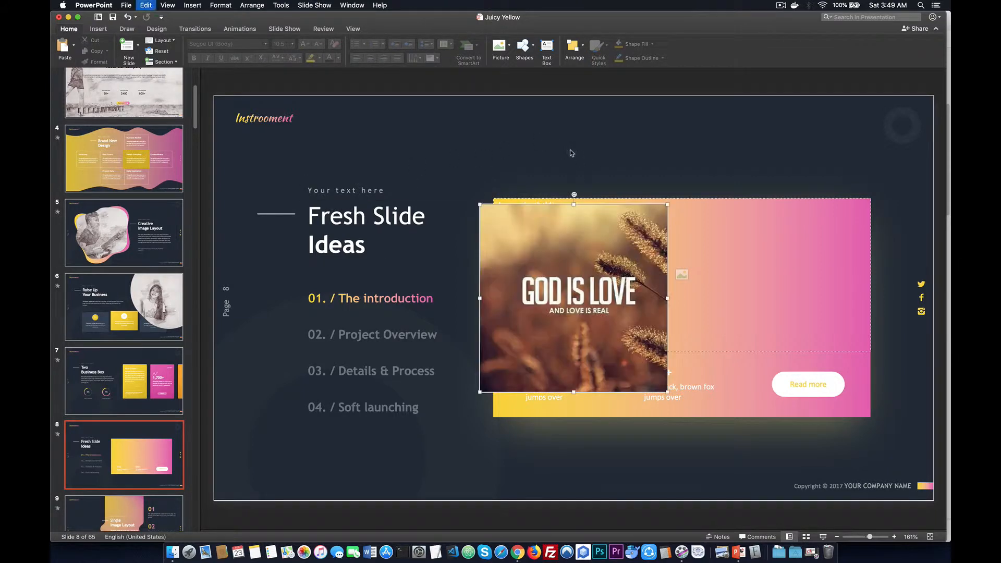